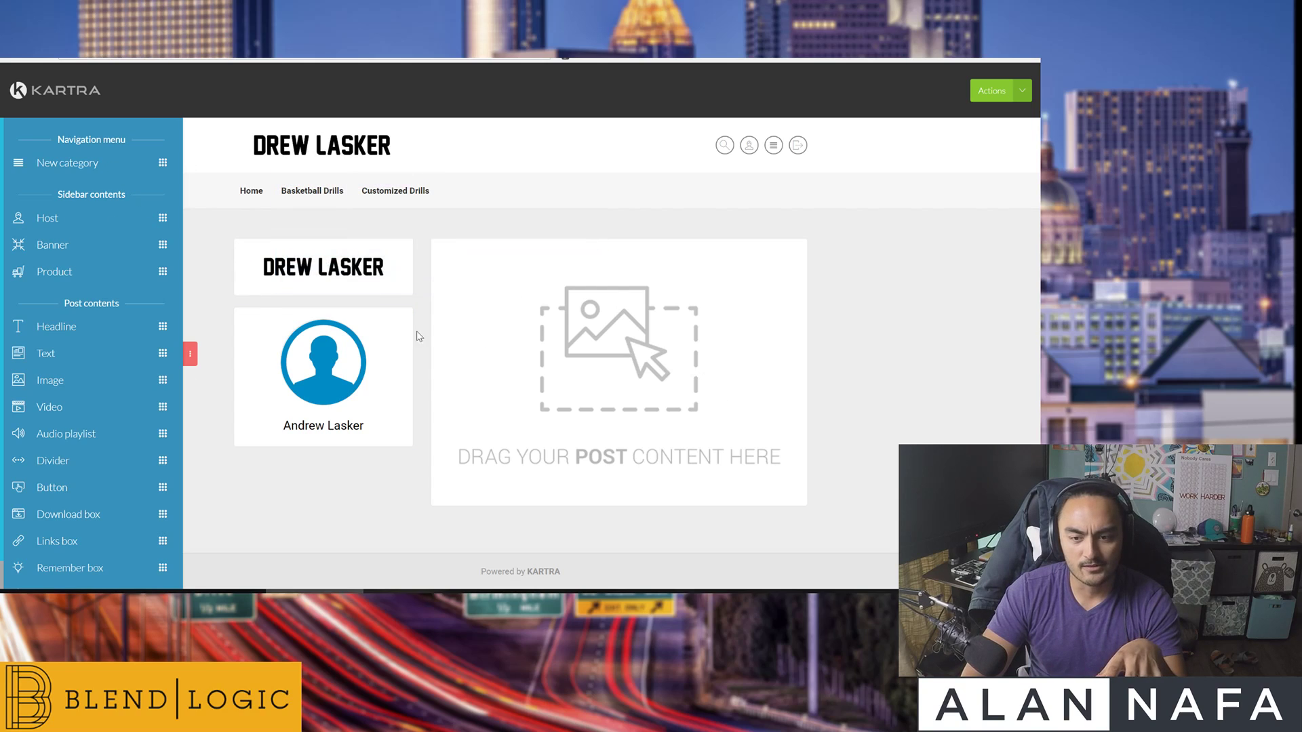
# Try a video block in the post, then Save & Exit to reach template choices.
pyautogui.moveTo(69, 408)
pyautogui.mouseDown()
pyautogui.moveTo(674, 300)
pyautogui.moveTo(661, 298)
pyautogui.mouseUp()
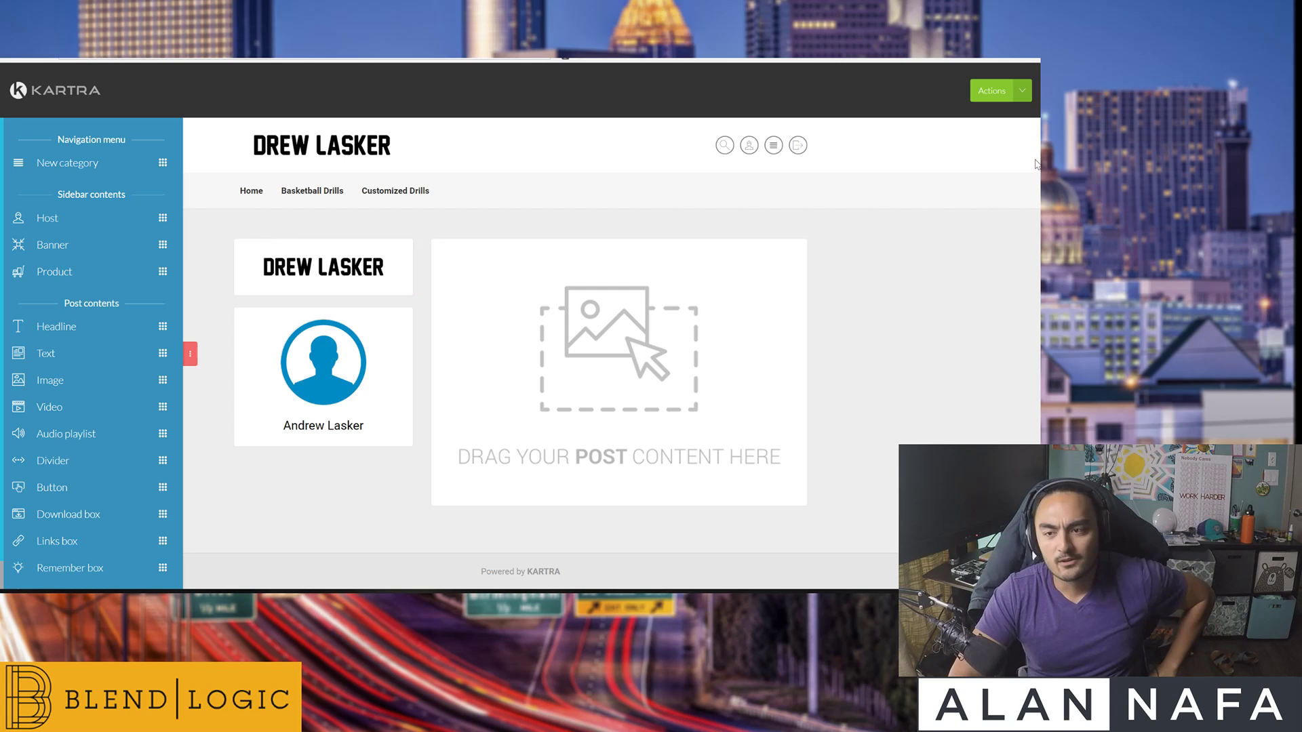
pyautogui.click(982, 96)
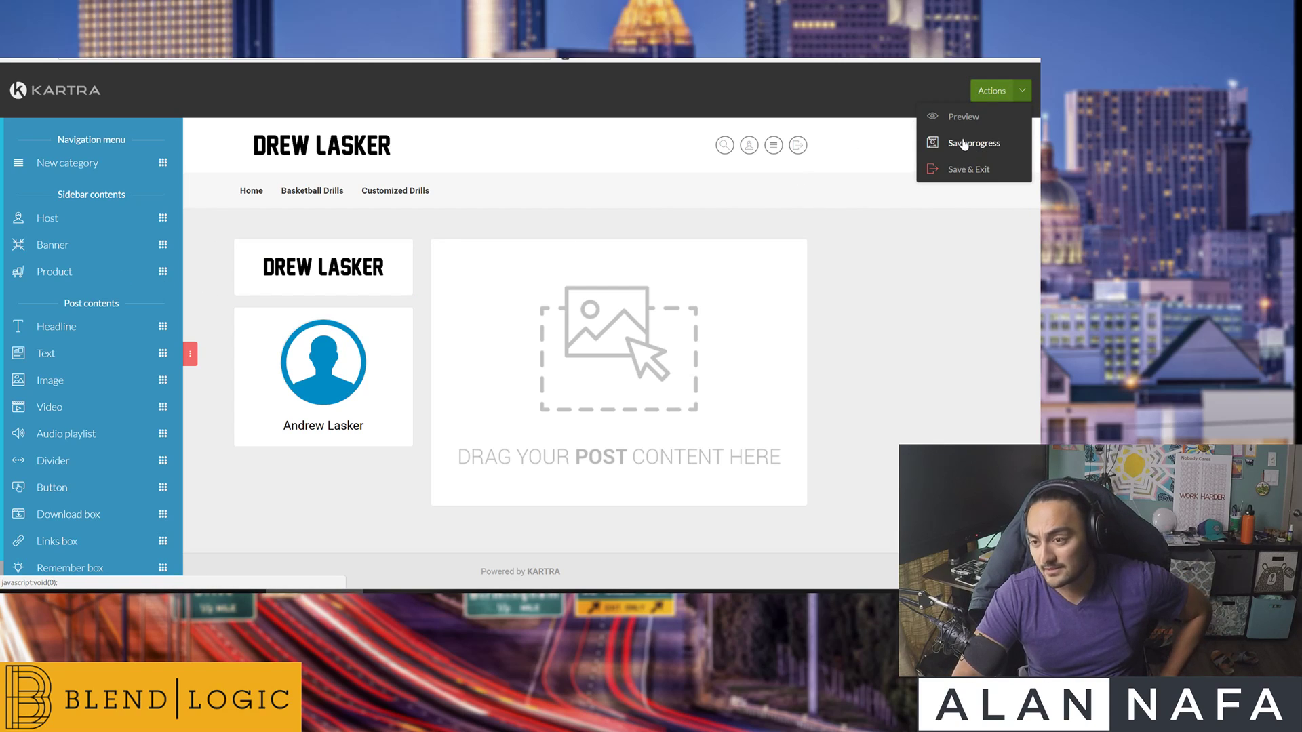
pyautogui.click(956, 171)
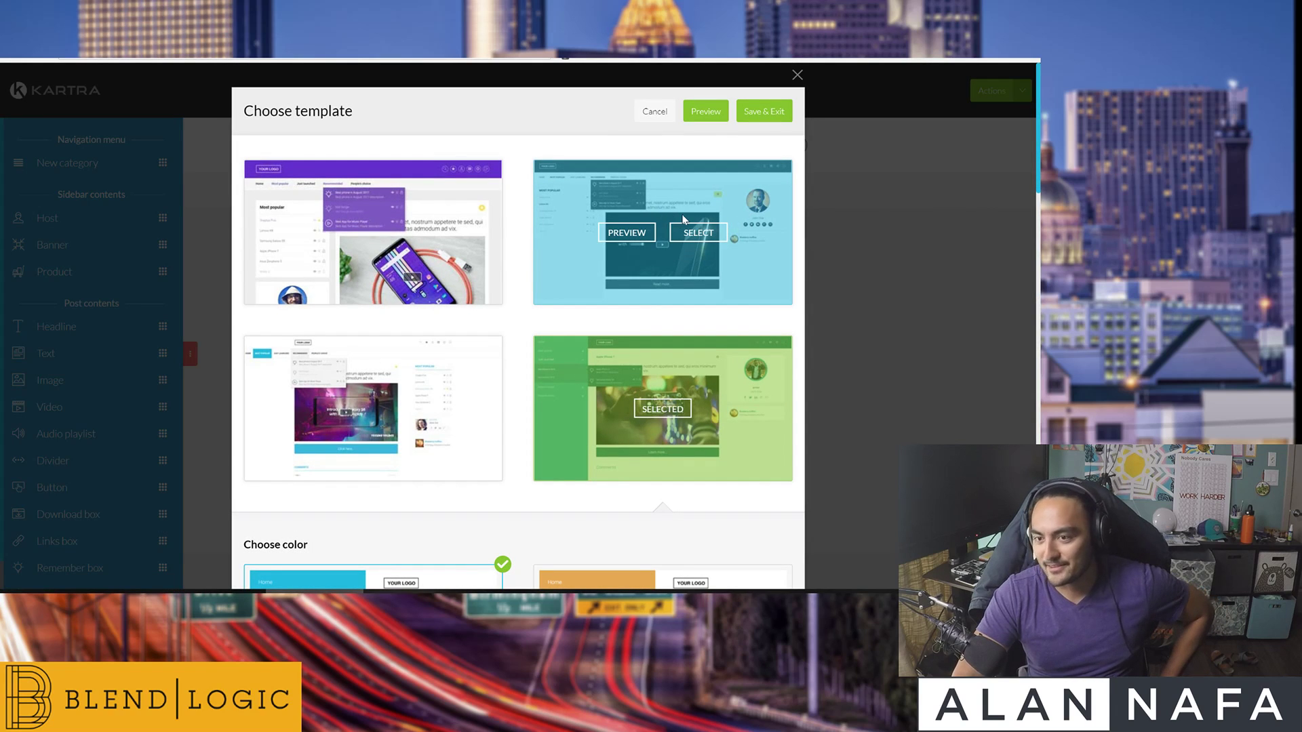
pyautogui.scroll(-1, 534, 353)
pyautogui.scroll(-3, 535, 354)
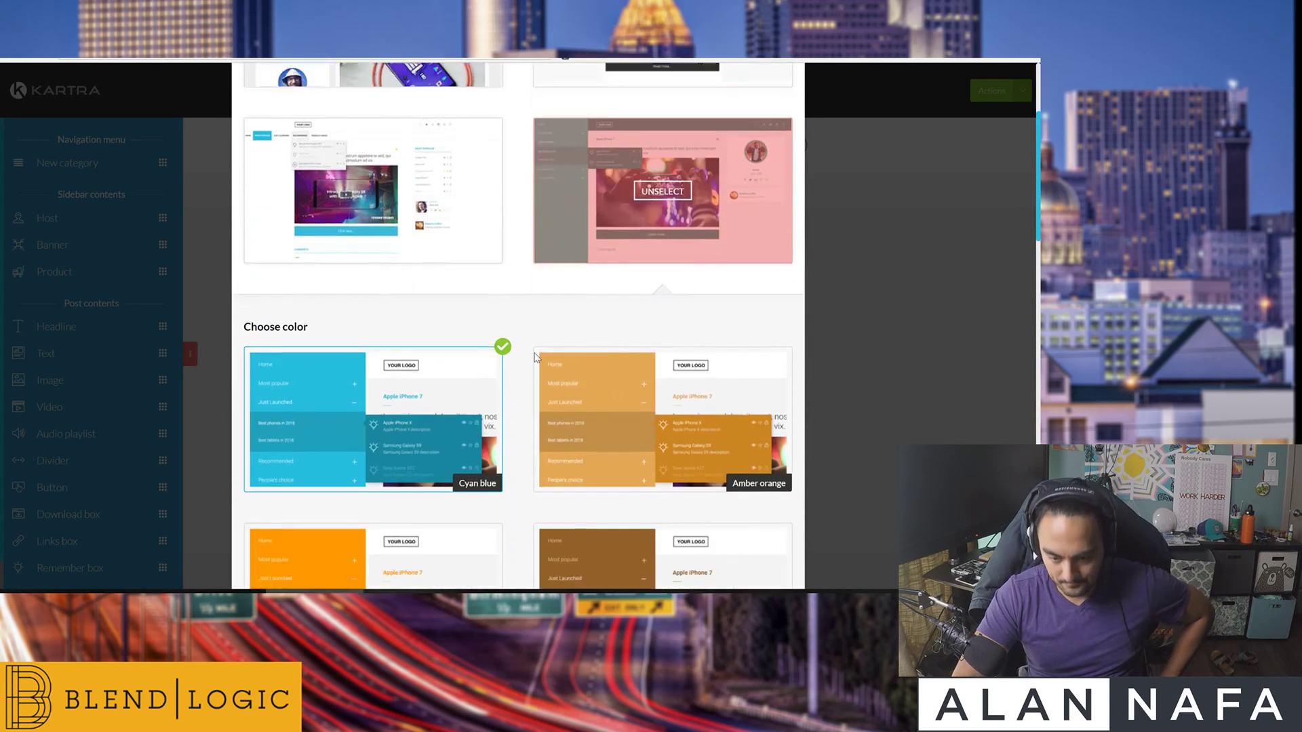
pyautogui.scroll(4, 547, 301)
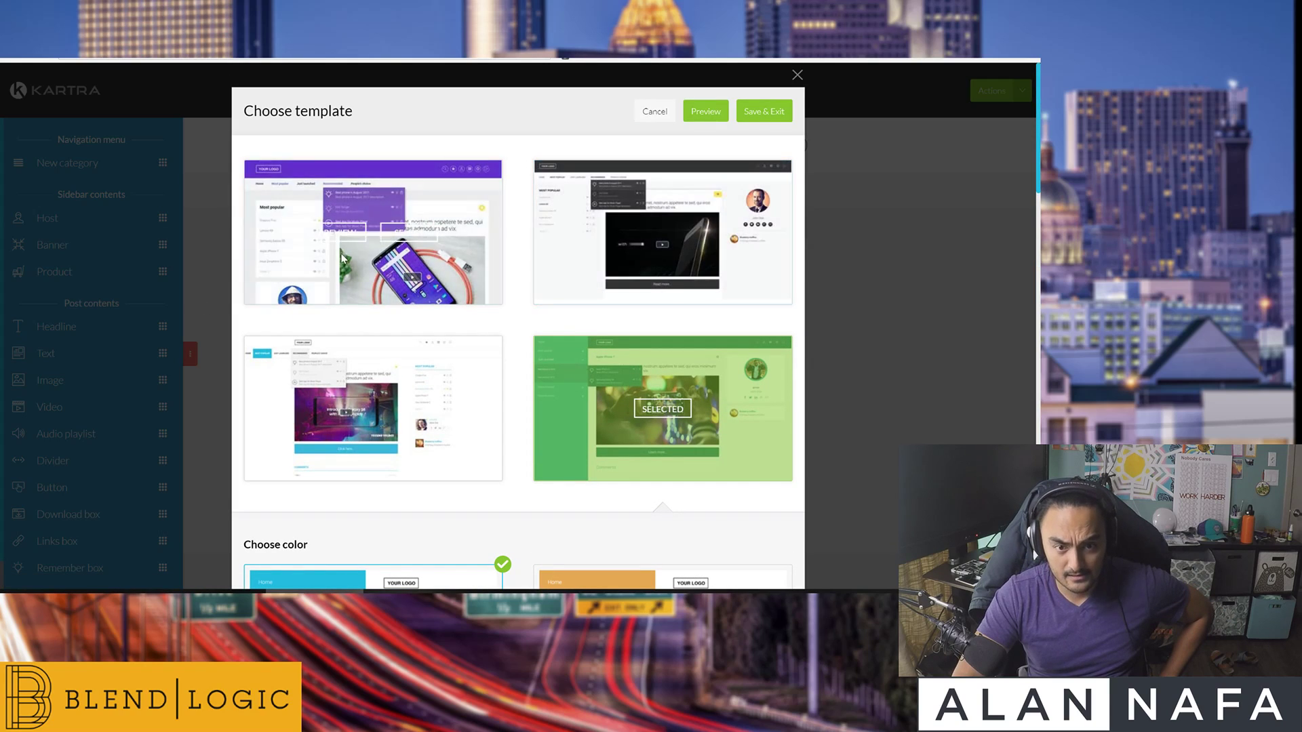
pyautogui.moveTo(372, 191)
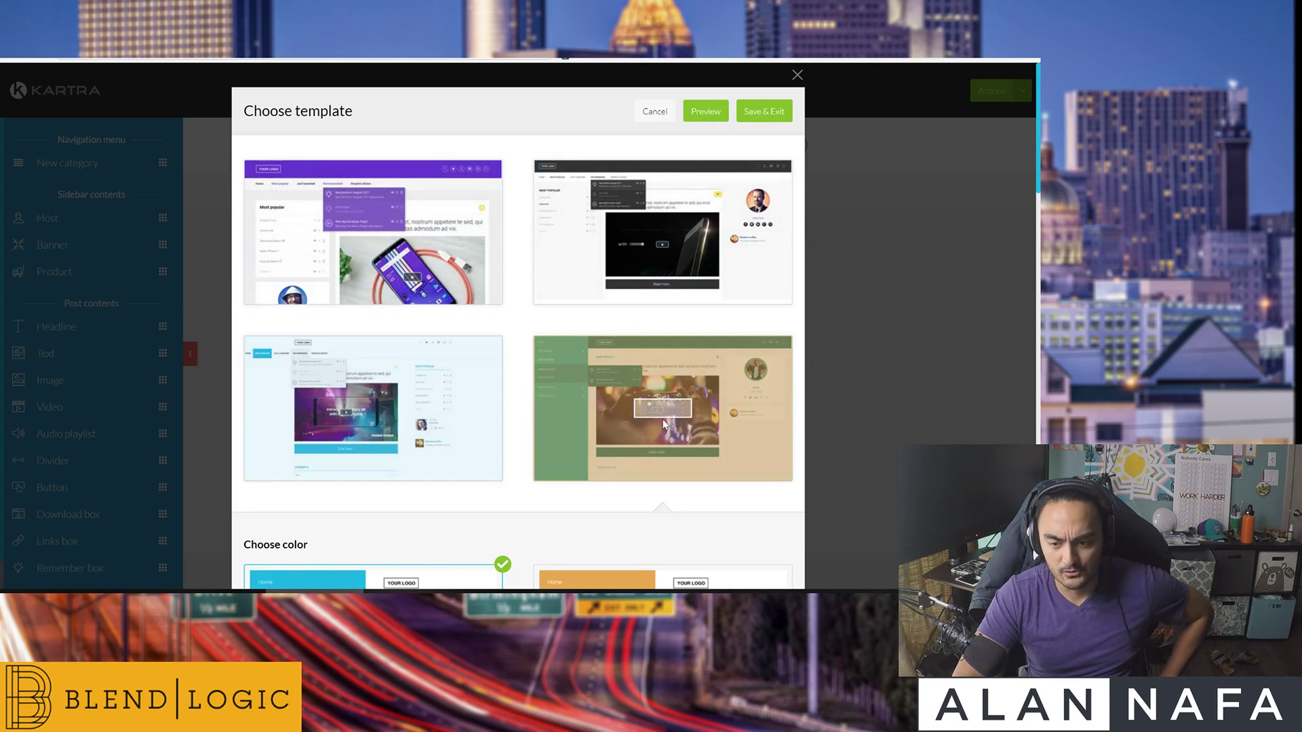
# Preview the first three membership portal templates full-size.
pyautogui.click(338, 240)
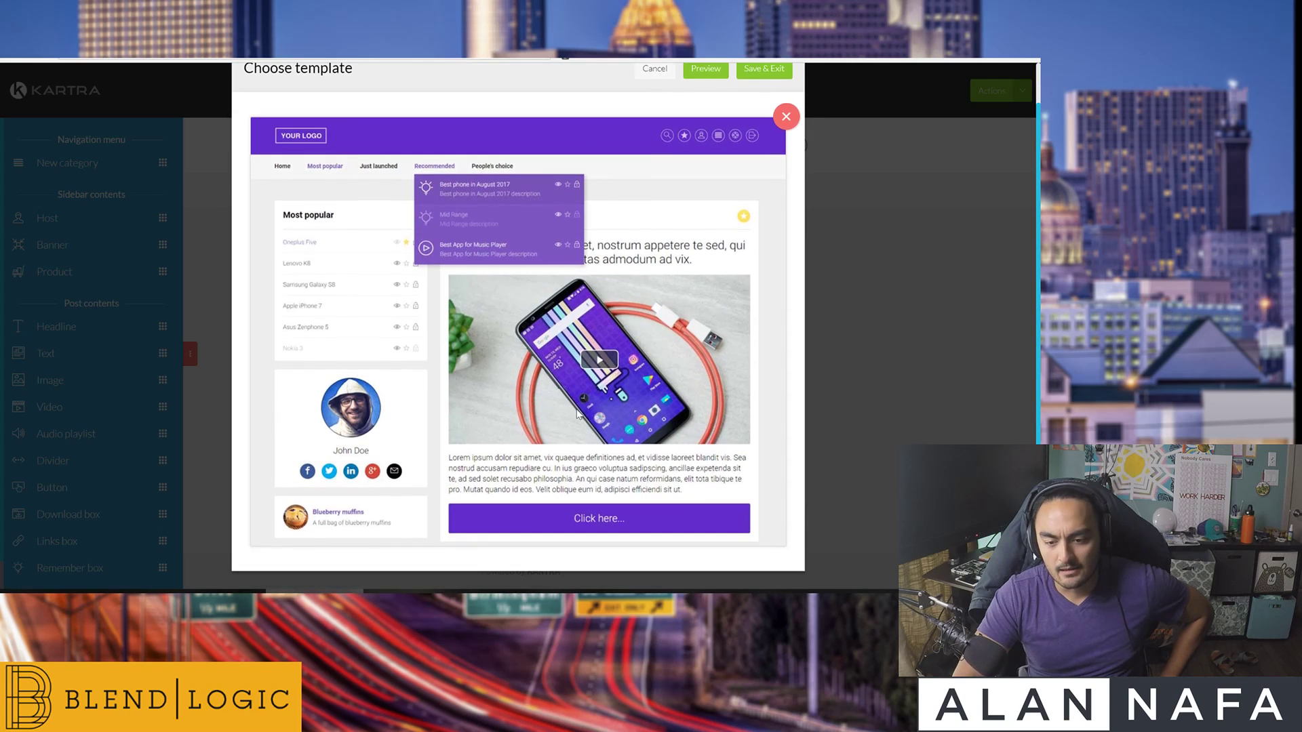
pyautogui.click(785, 160)
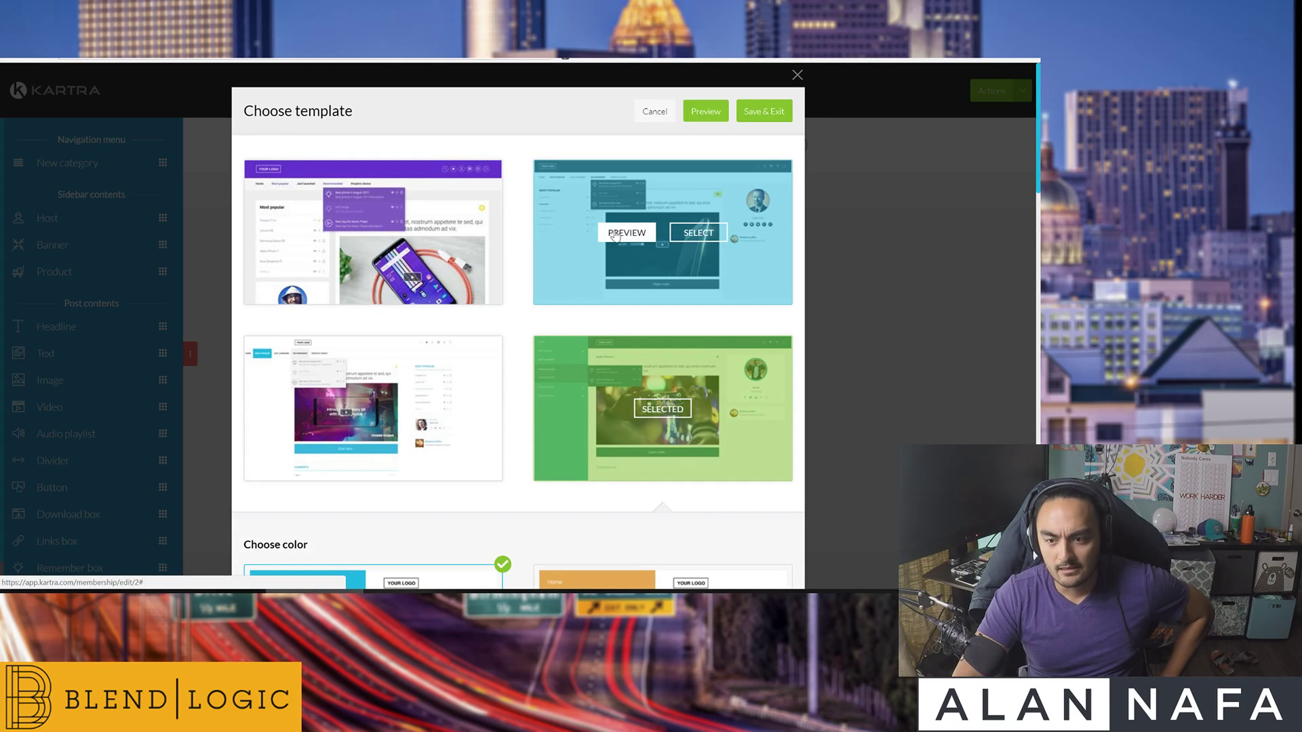
pyautogui.click(625, 234)
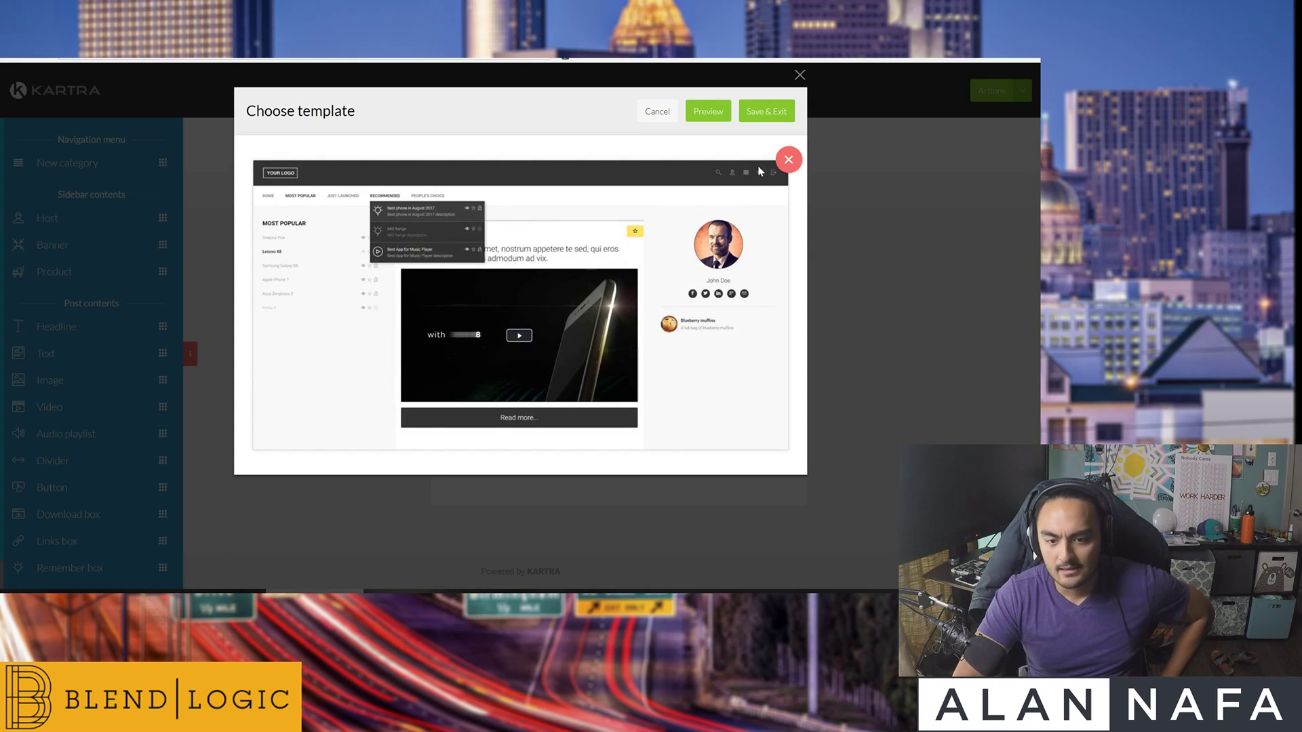
pyautogui.click(788, 160)
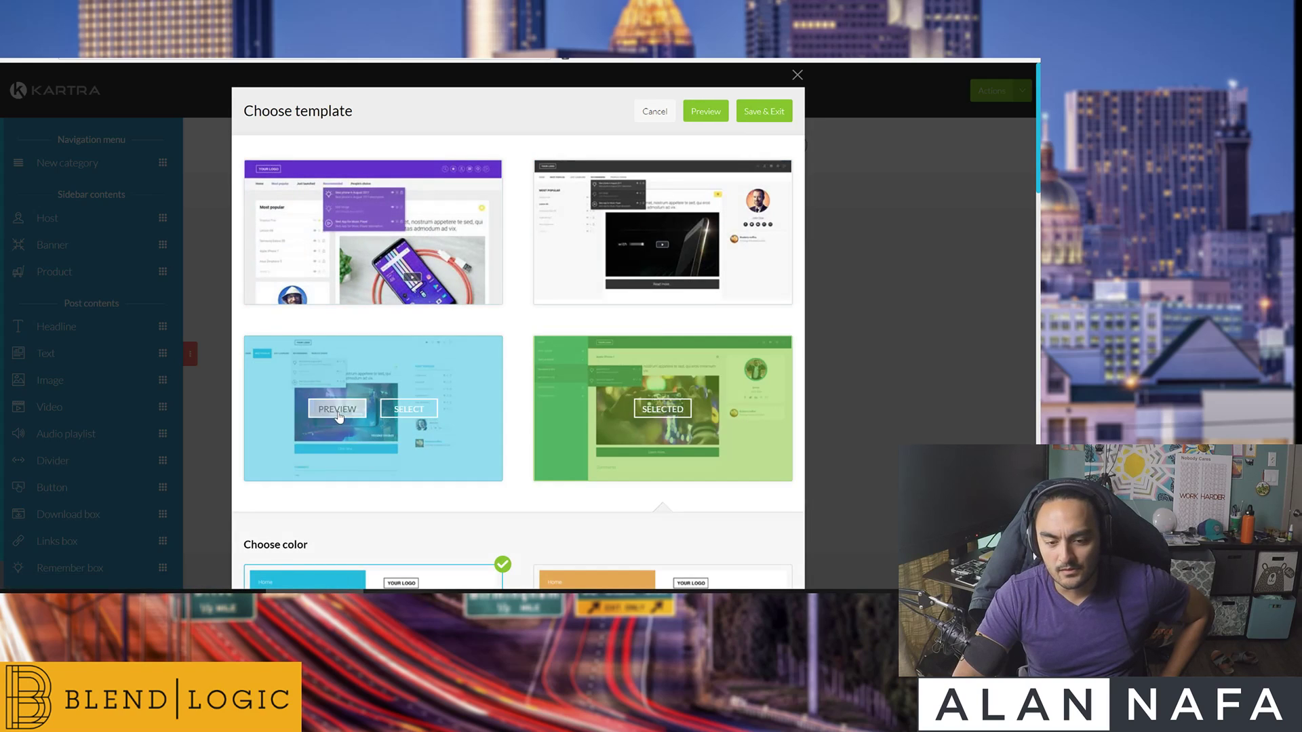
pyautogui.scroll(-2, 502, 427)
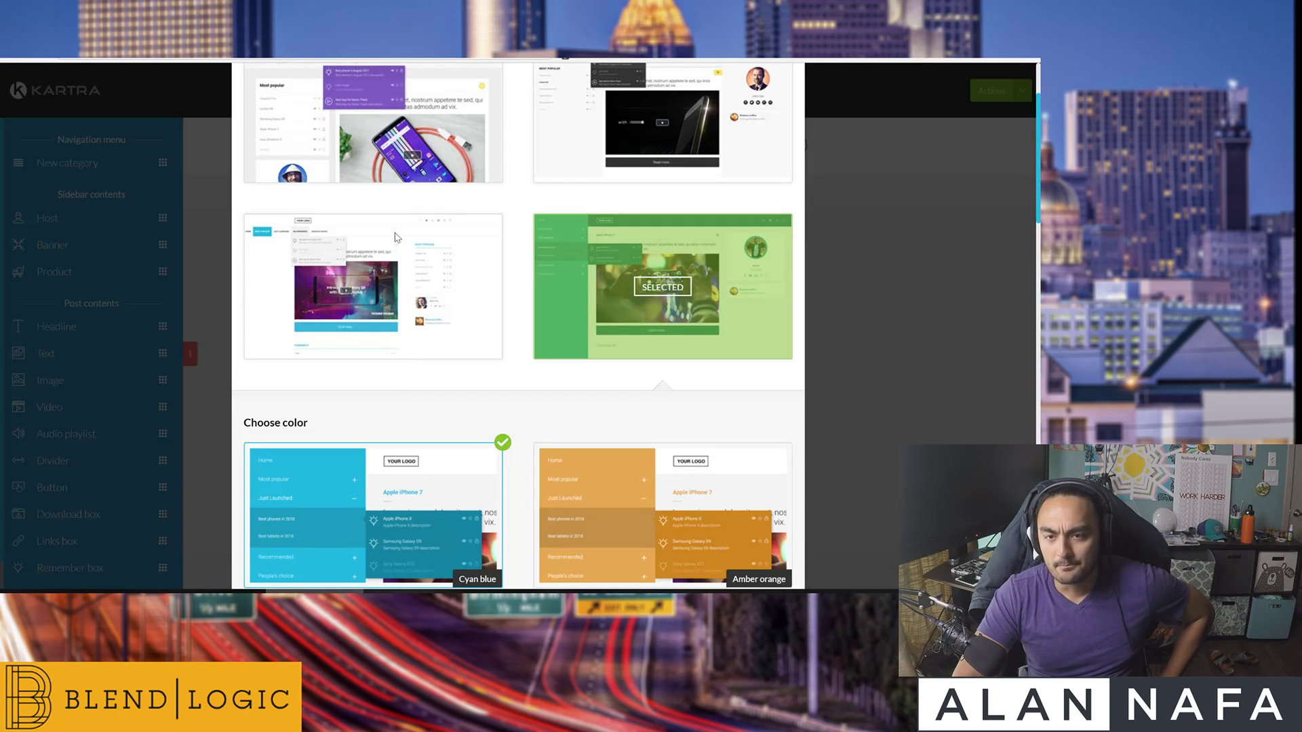
pyautogui.click(397, 290)
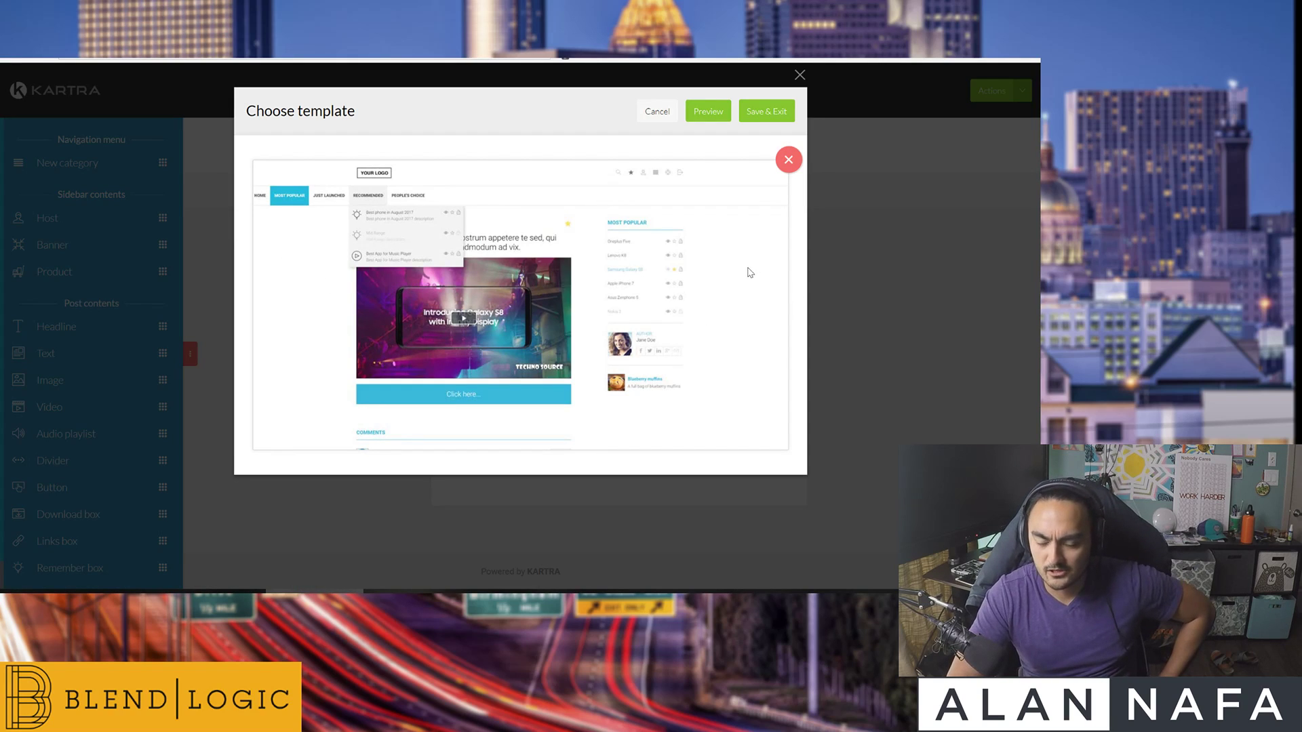
pyautogui.click(788, 159)
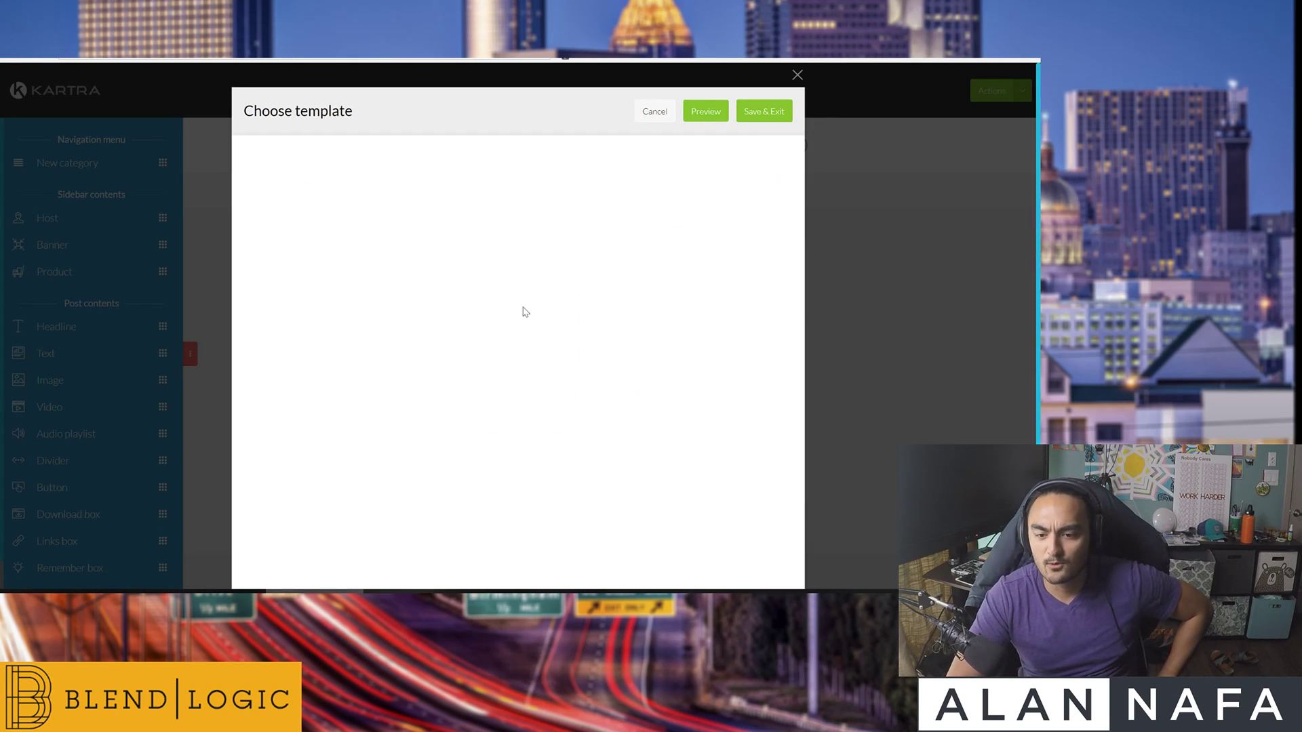
pyautogui.scroll(-5, 525, 311)
pyautogui.scroll(-5, 524, 313)
pyautogui.scroll(-5, 524, 313)
pyautogui.scroll(-5, 522, 316)
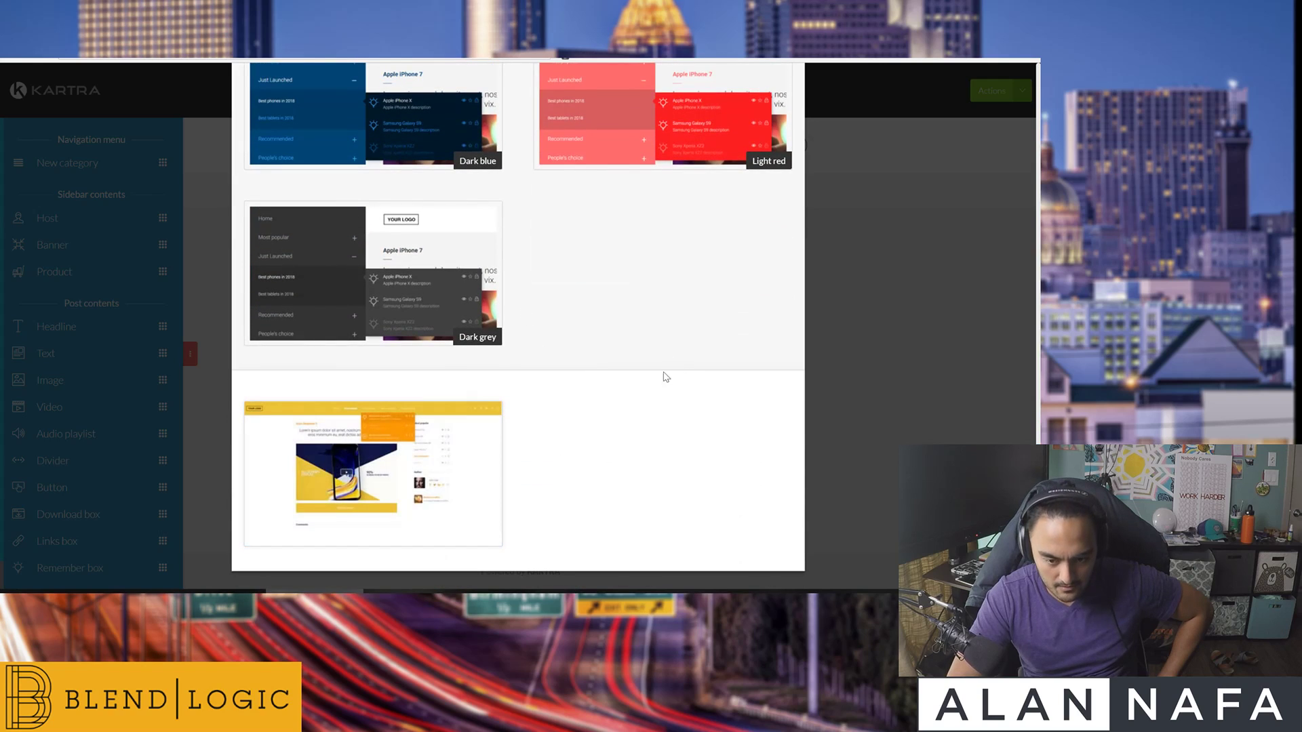
pyautogui.scroll(2, 556, 362)
pyautogui.scroll(3, 549, 351)
pyautogui.scroll(3, 540, 331)
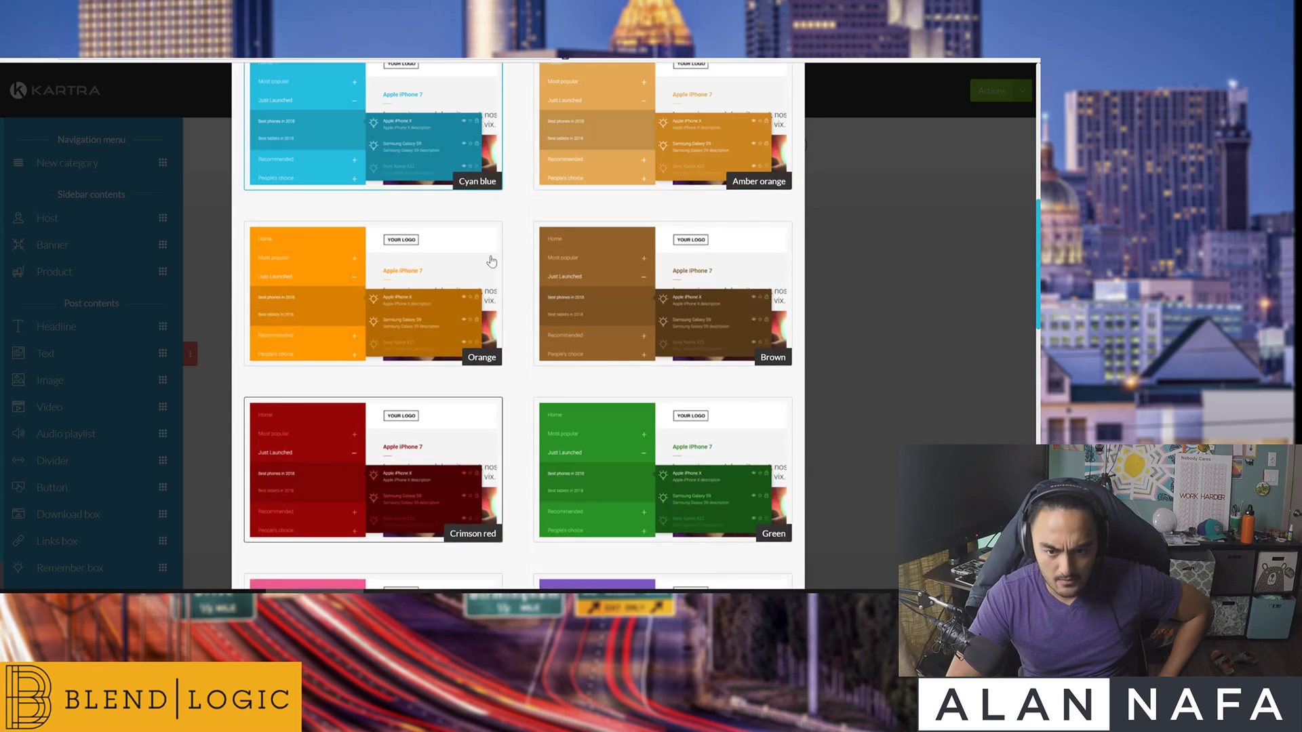
pyautogui.scroll(2, 526, 310)
pyautogui.scroll(-2, 525, 311)
pyautogui.scroll(-3, 509, 373)
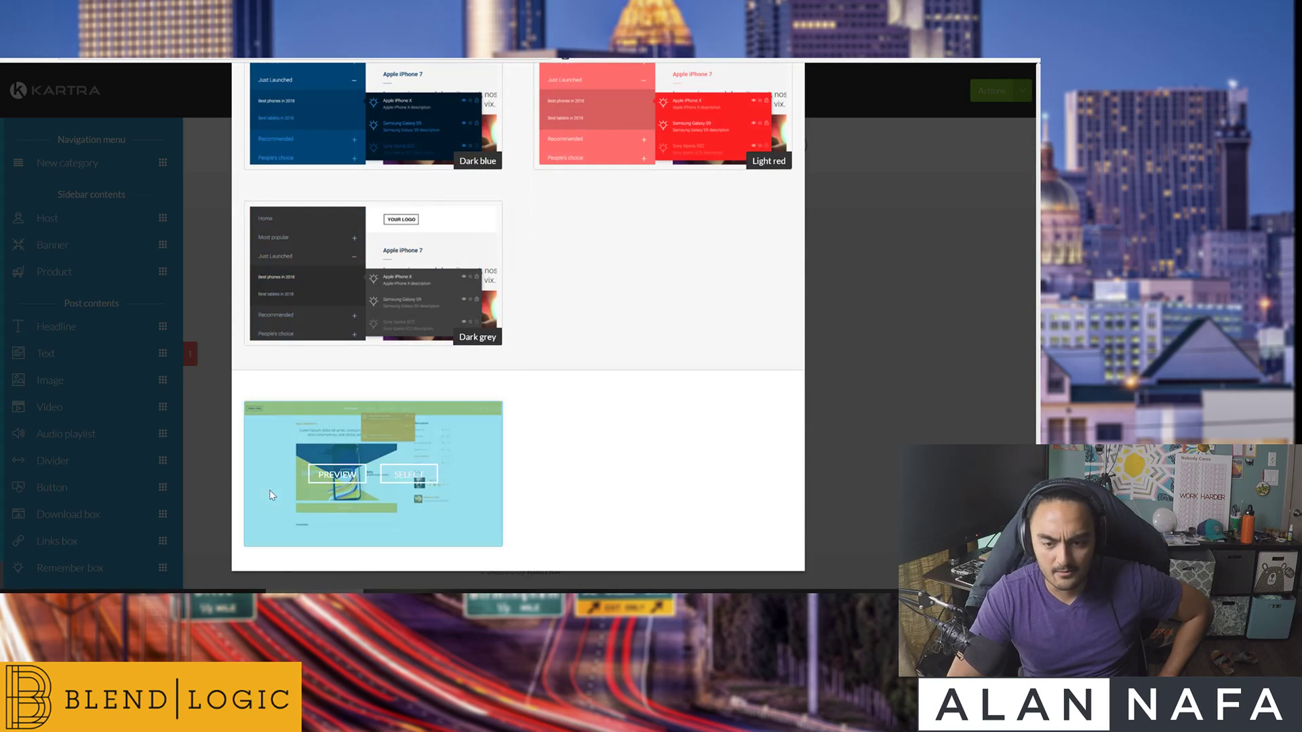
# Preview the yellow template and select it for the portal.
pyautogui.click(336, 477)
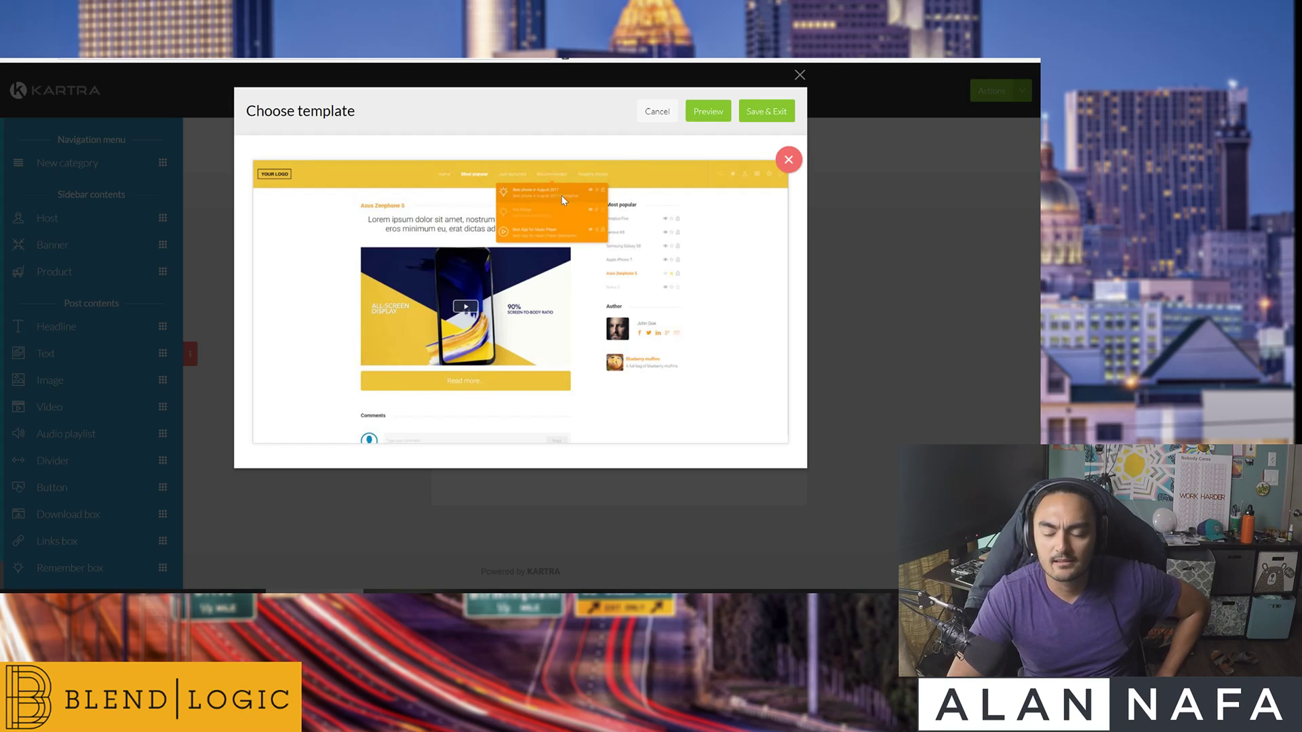
pyautogui.click(788, 159)
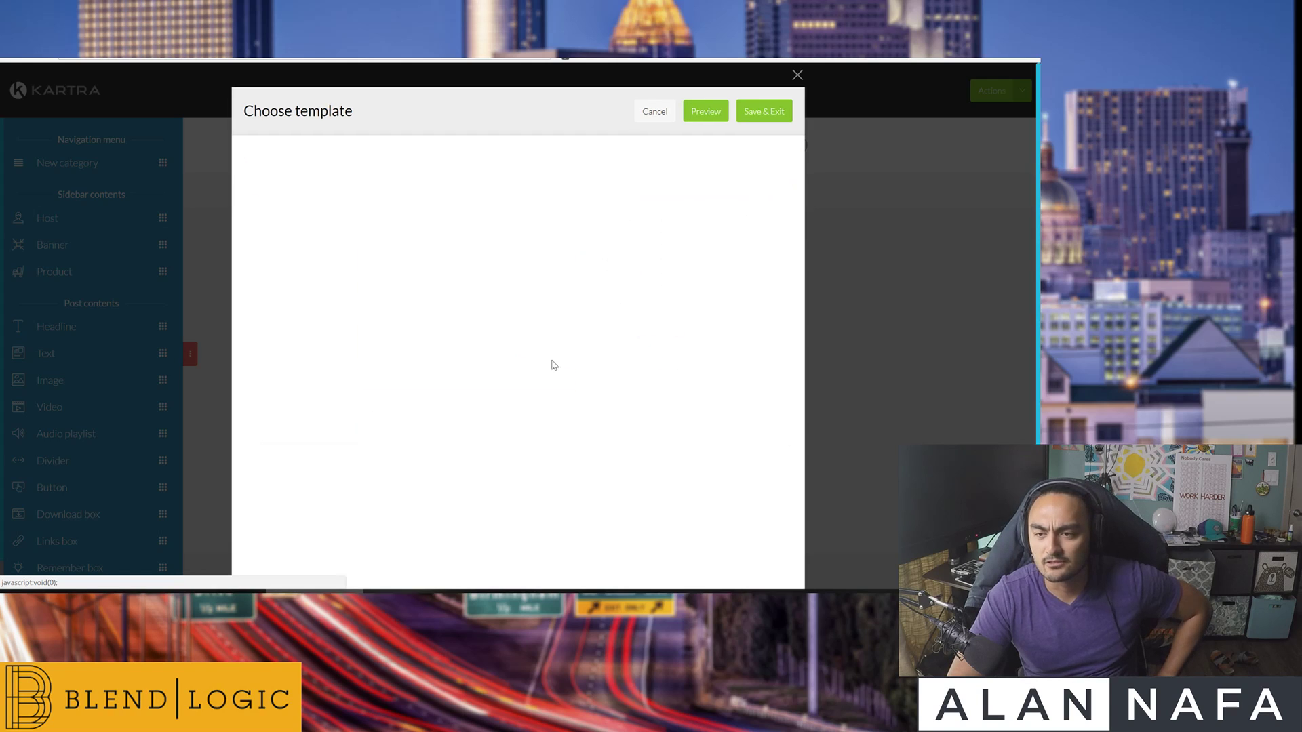
pyautogui.scroll(-2, 471, 405)
pyautogui.scroll(3, 479, 397)
pyautogui.scroll(-3, 499, 376)
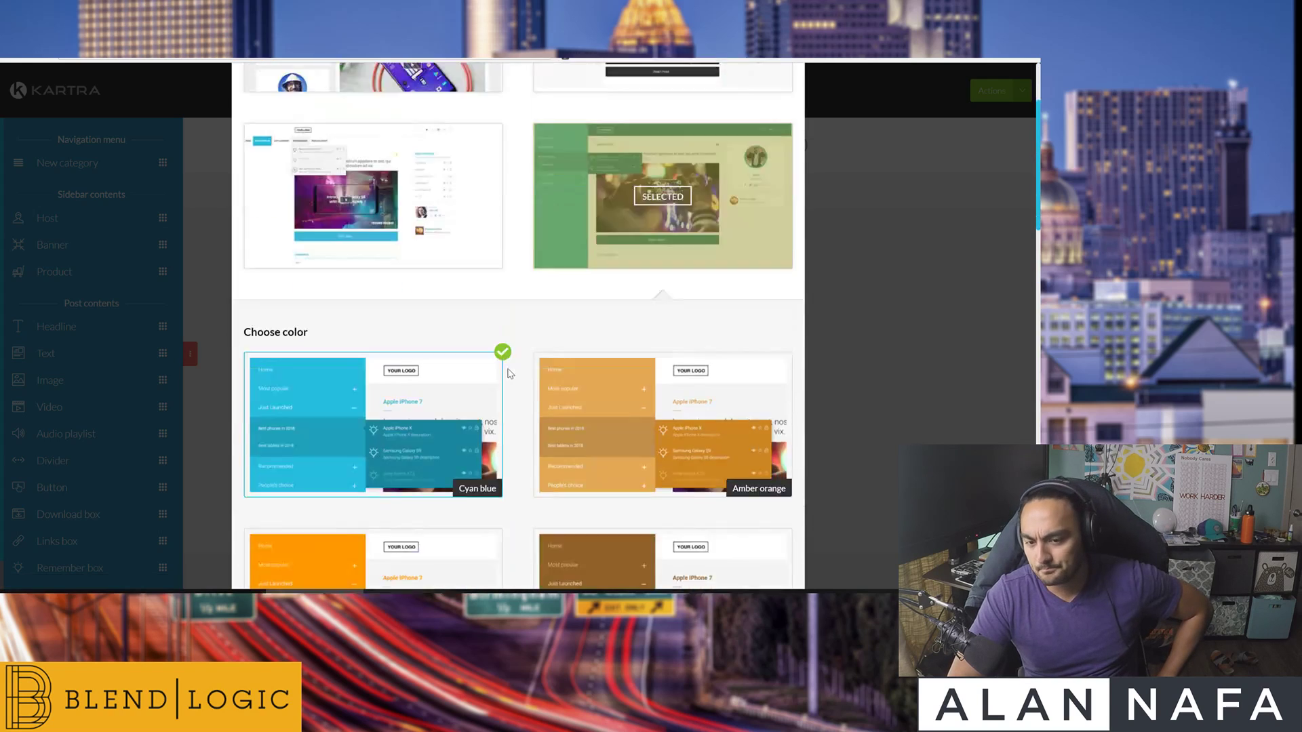
pyautogui.scroll(-4, 509, 372)
pyautogui.click(408, 474)
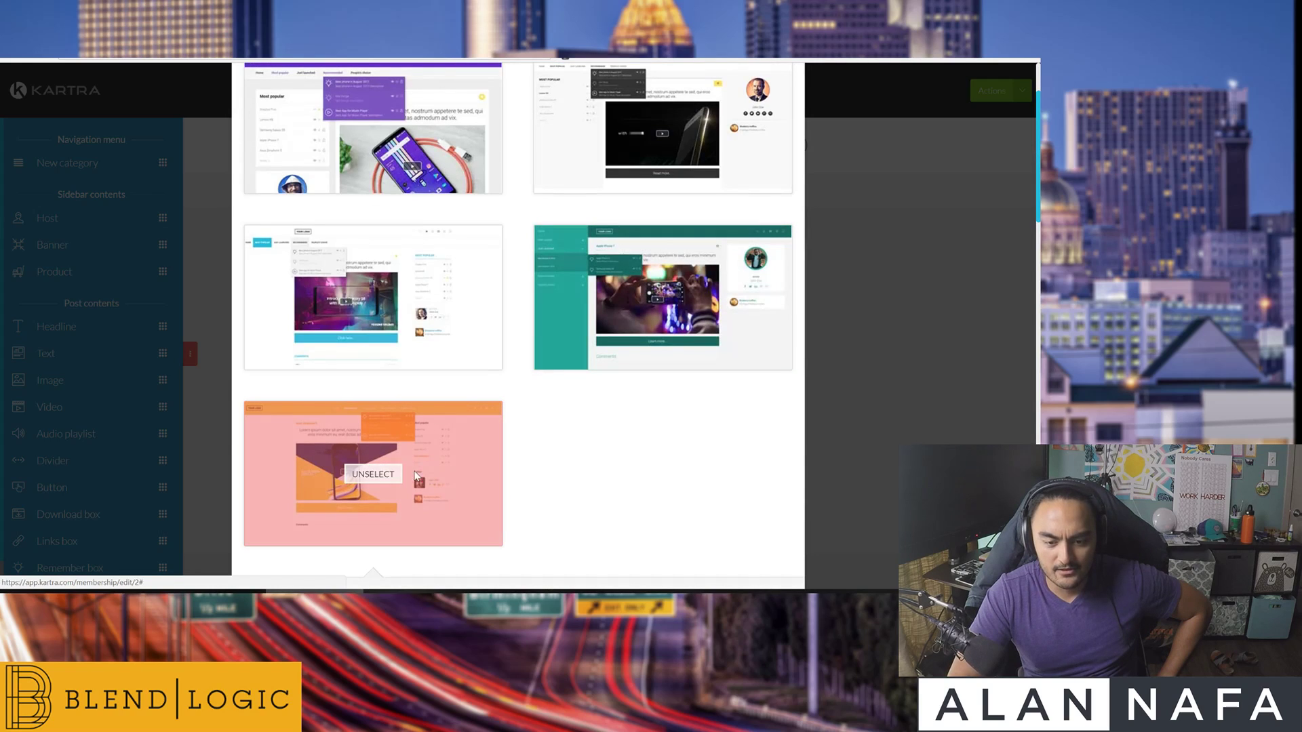
pyautogui.scroll(-3, 508, 441)
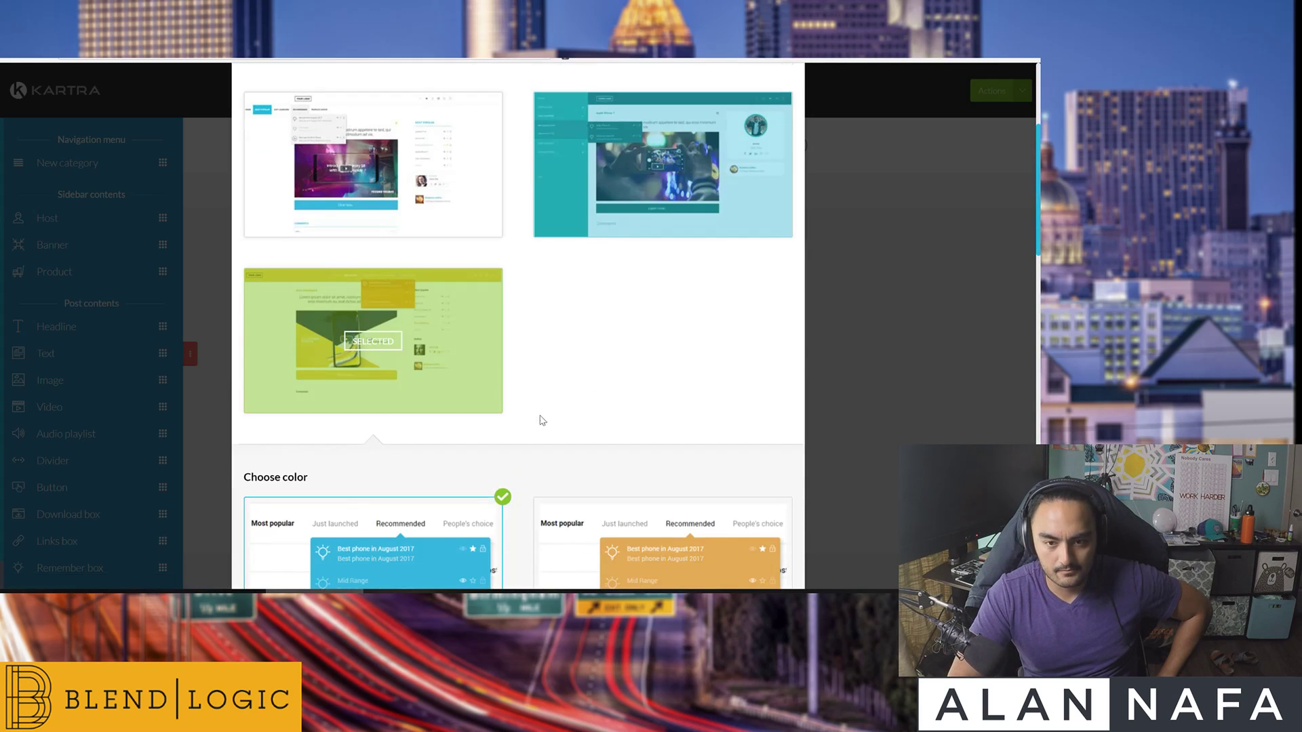
pyautogui.scroll(-3, 538, 421)
pyautogui.scroll(3, 291, 379)
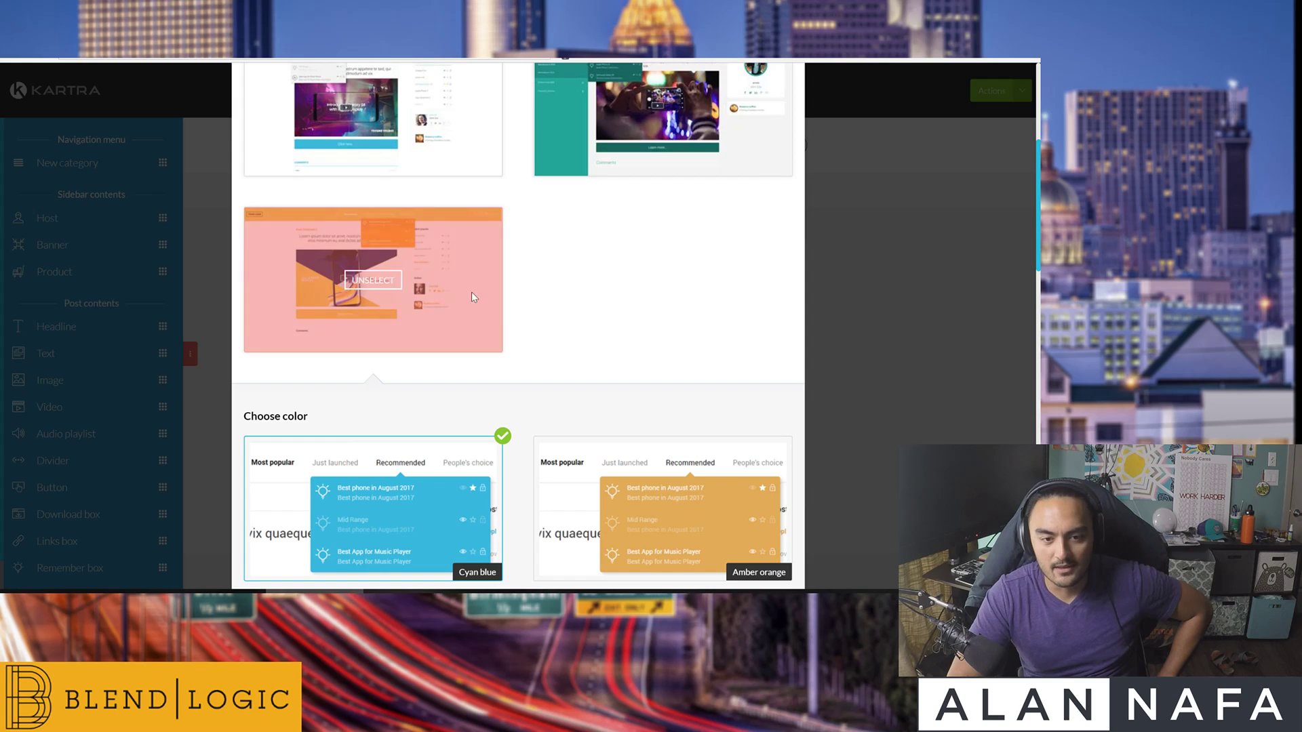
pyautogui.scroll(3, 427, 300)
pyautogui.scroll(-3, 438, 427)
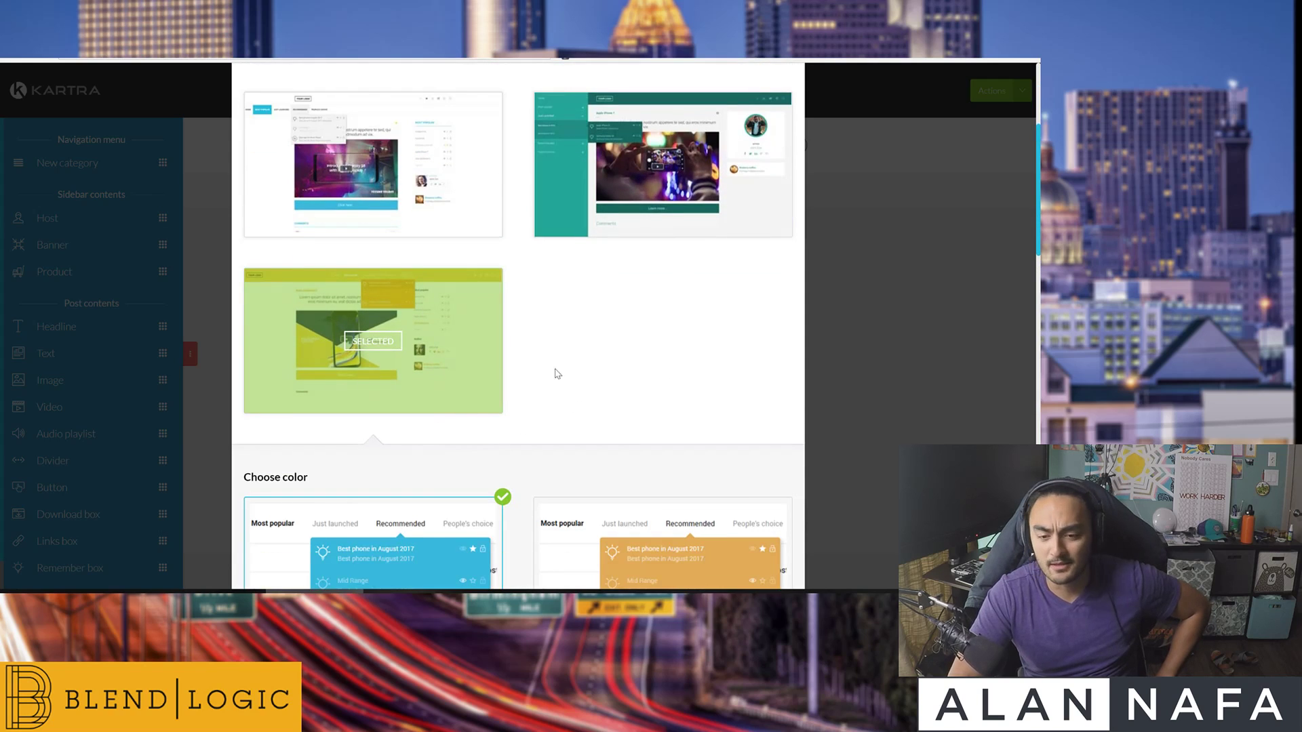
pyautogui.scroll(3, 552, 372)
pyautogui.scroll(1, 646, 445)
pyautogui.scroll(-3, 645, 445)
pyautogui.scroll(-2, 610, 387)
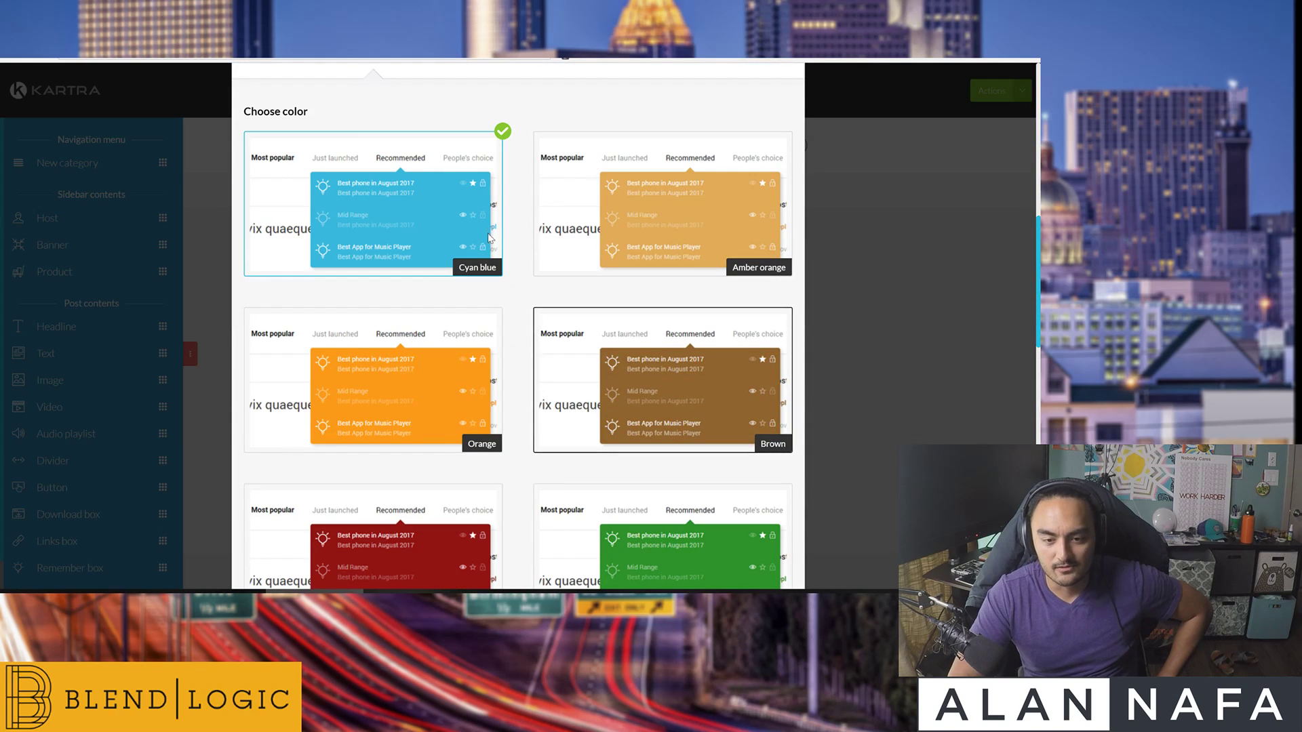
pyautogui.scroll(3, 555, 284)
pyautogui.scroll(3, 556, 283)
pyautogui.scroll(3, 556, 284)
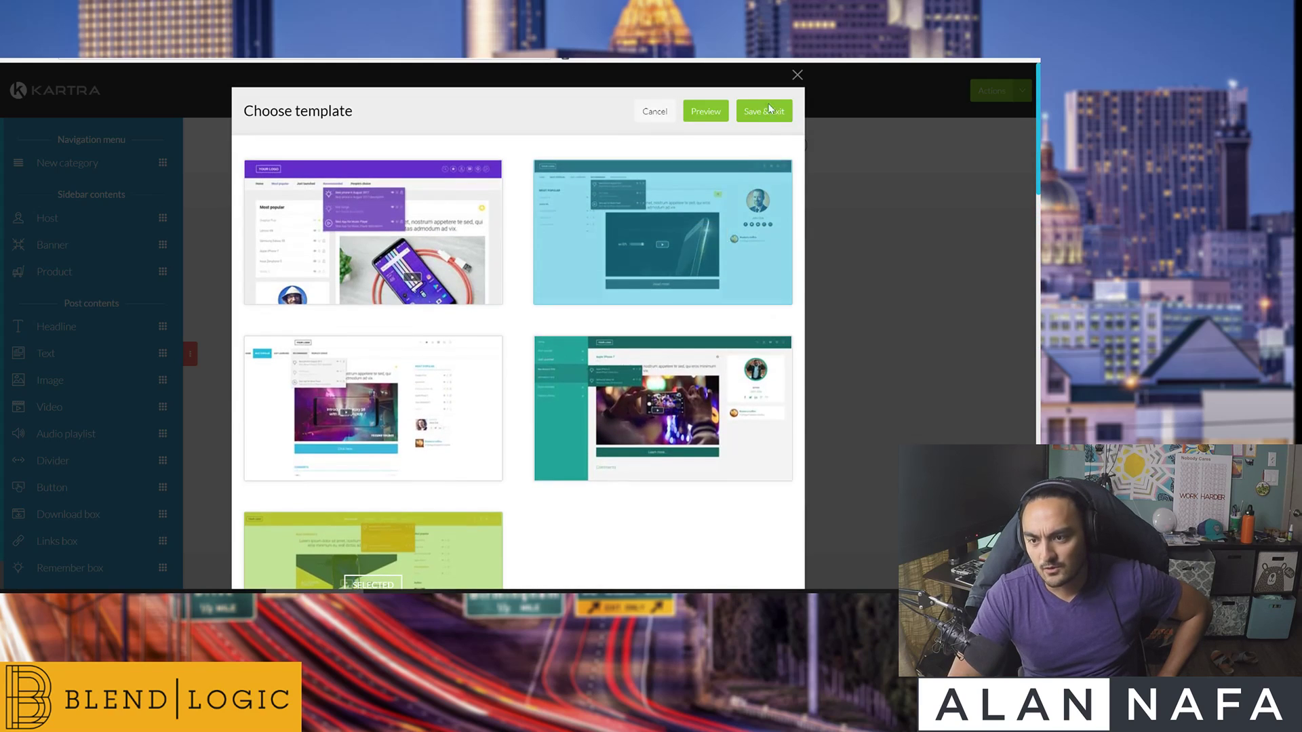
# Save the yellow template, open Basketball Drills > Week 1 Content, and click its comment box.
pyautogui.click(765, 113)
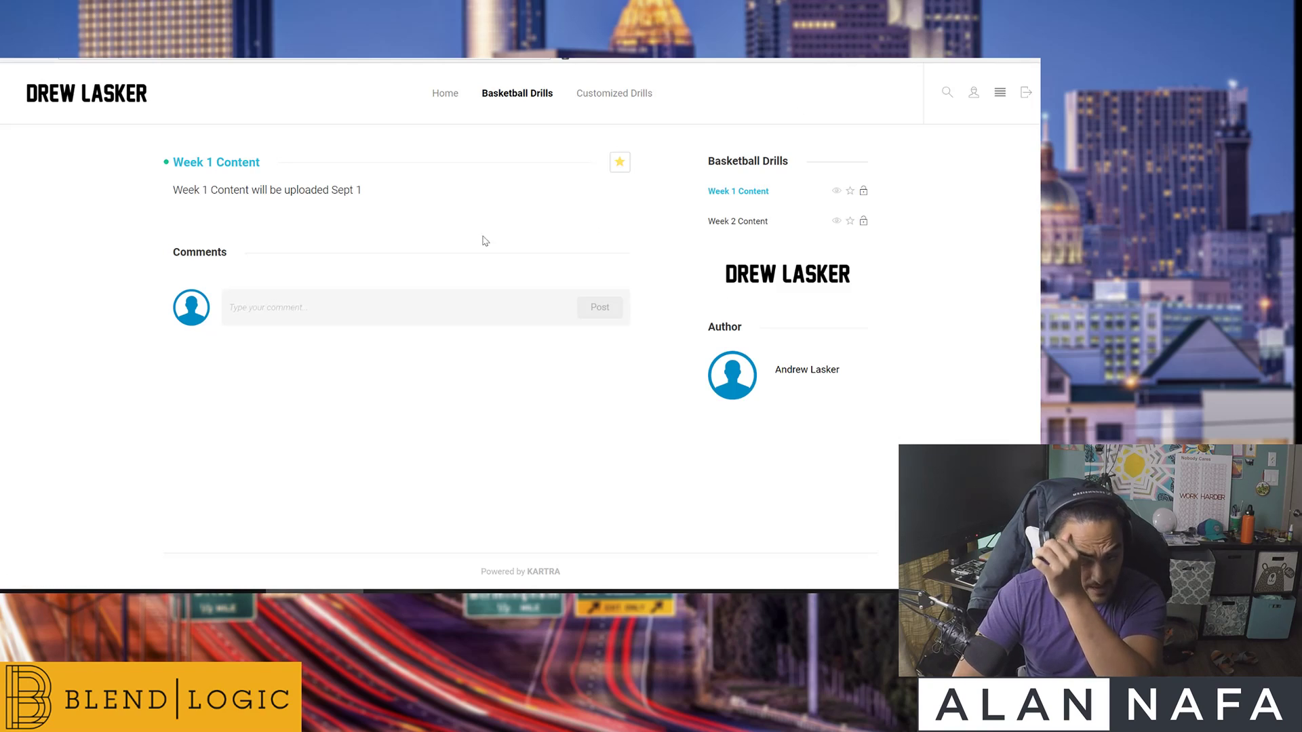
pyautogui.click(549, 106)
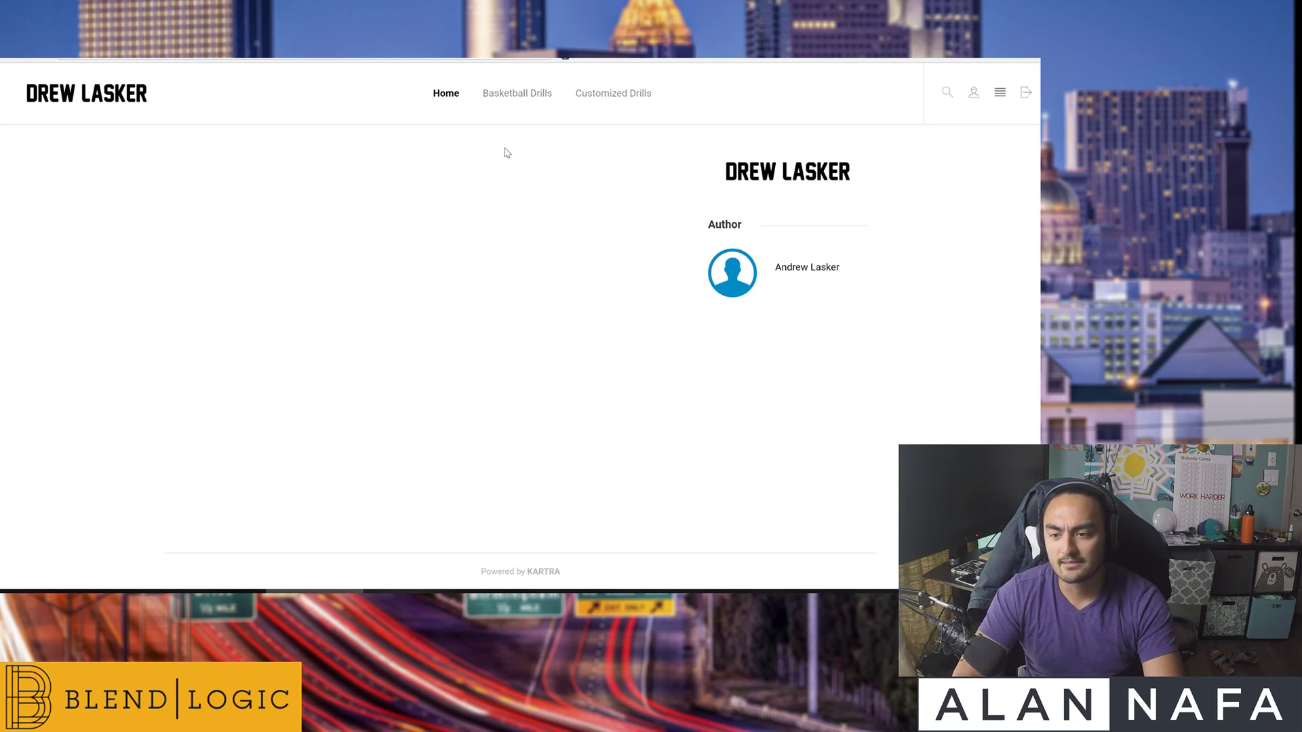
pyautogui.click(450, 98)
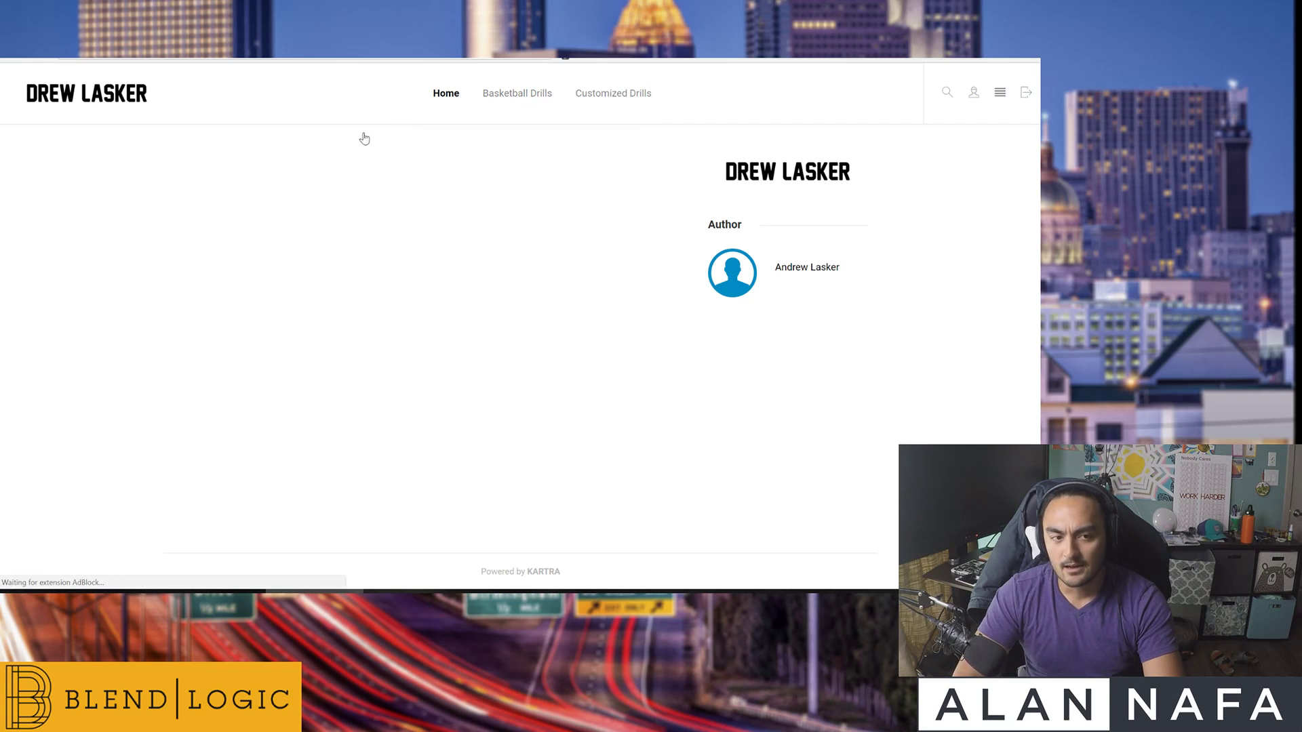
pyautogui.moveTo(518, 92)
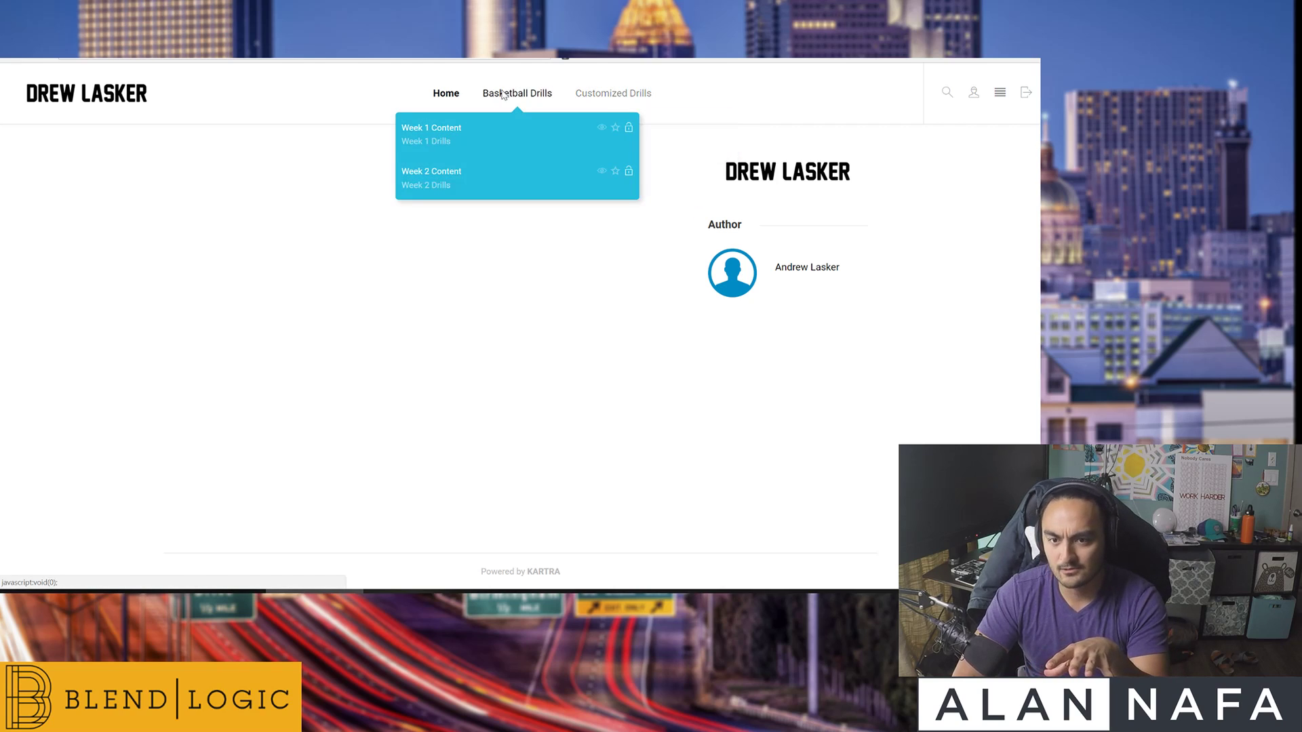
pyautogui.click(443, 134)
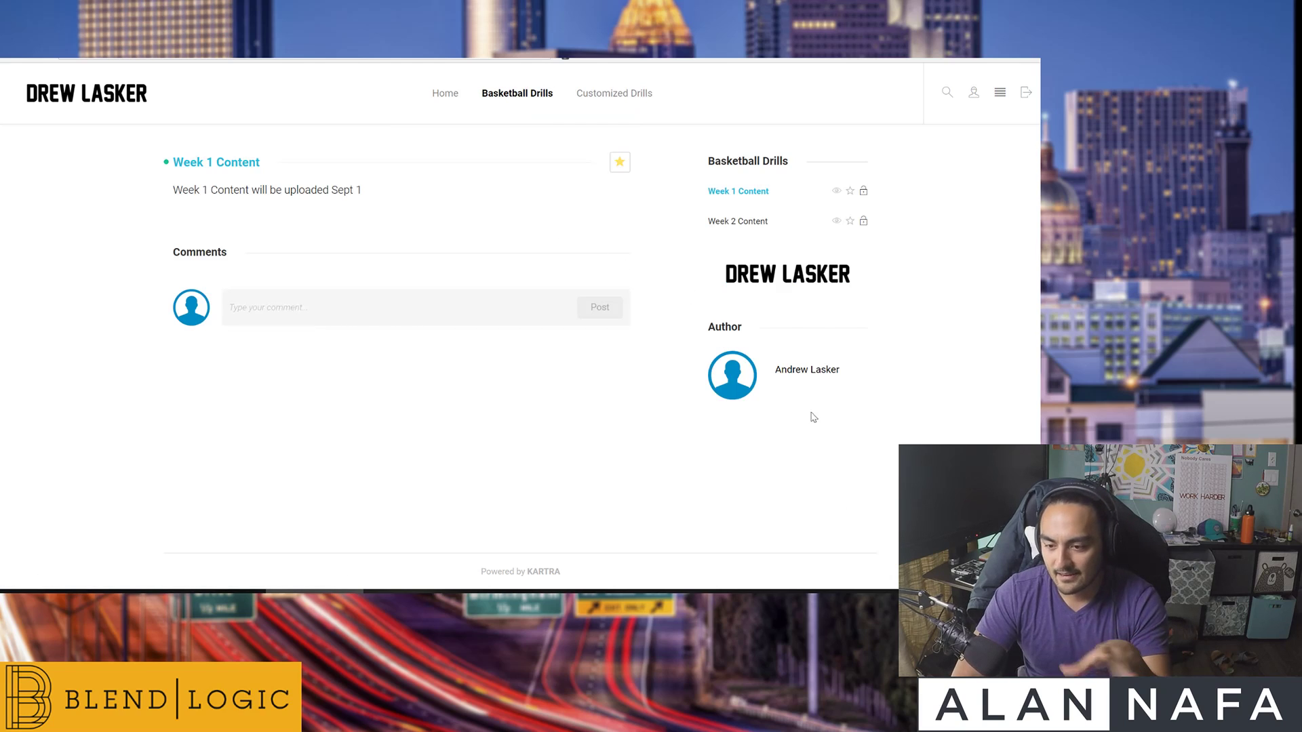
pyautogui.click(401, 310)
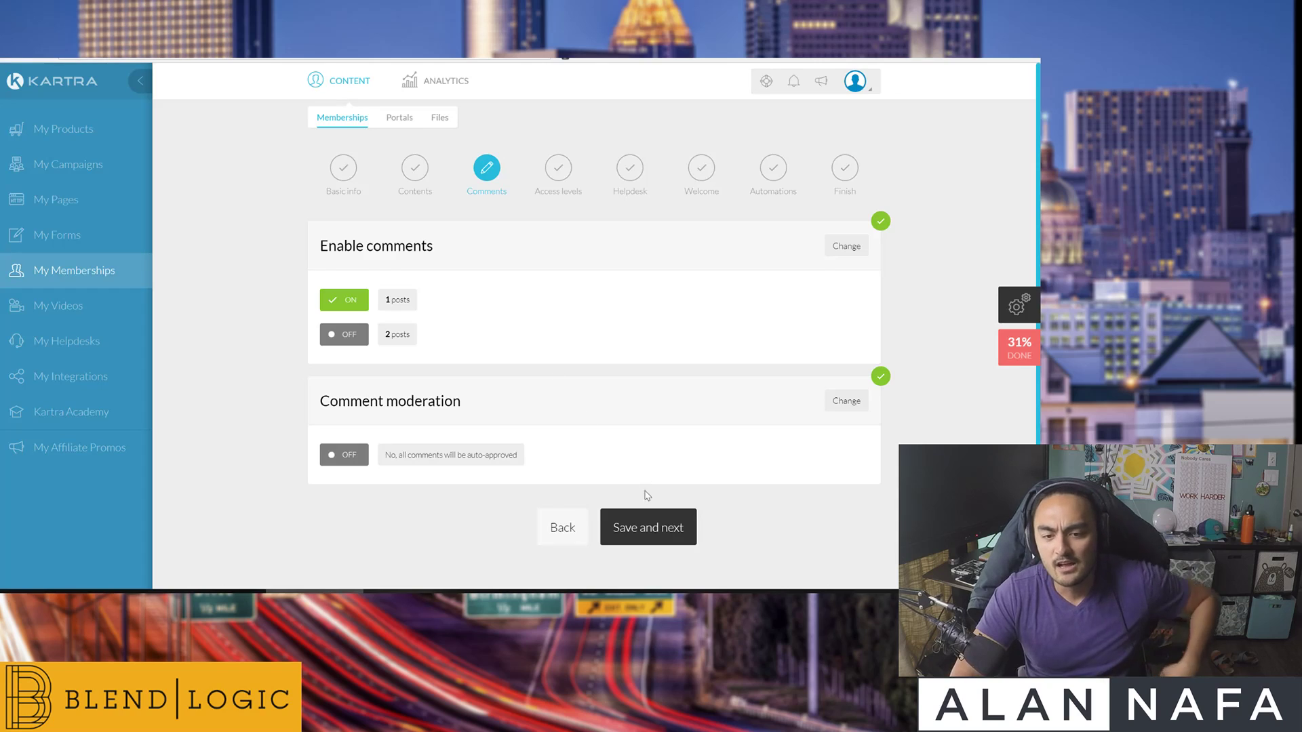
# Save the Comments step settings and advance to Access levels.
pyautogui.click(645, 520)
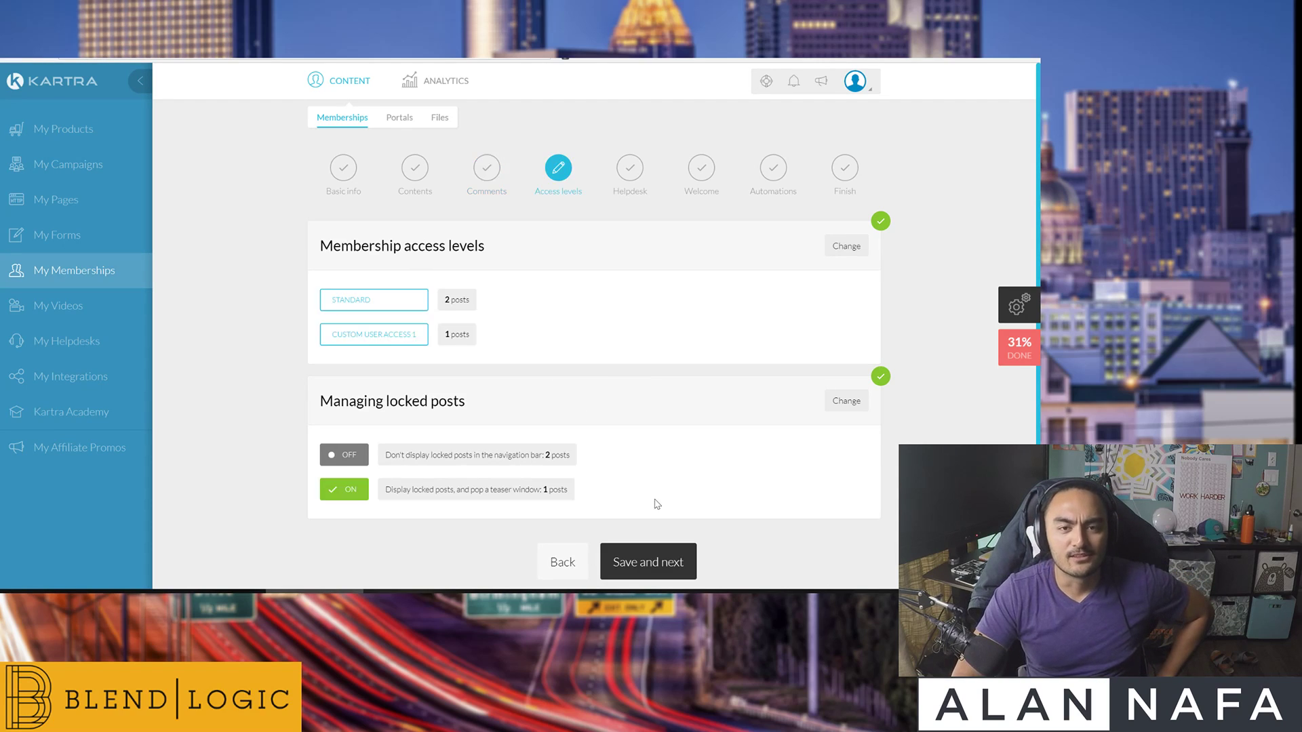
pyautogui.scroll(-2, 652, 495)
pyautogui.scroll(2, 646, 474)
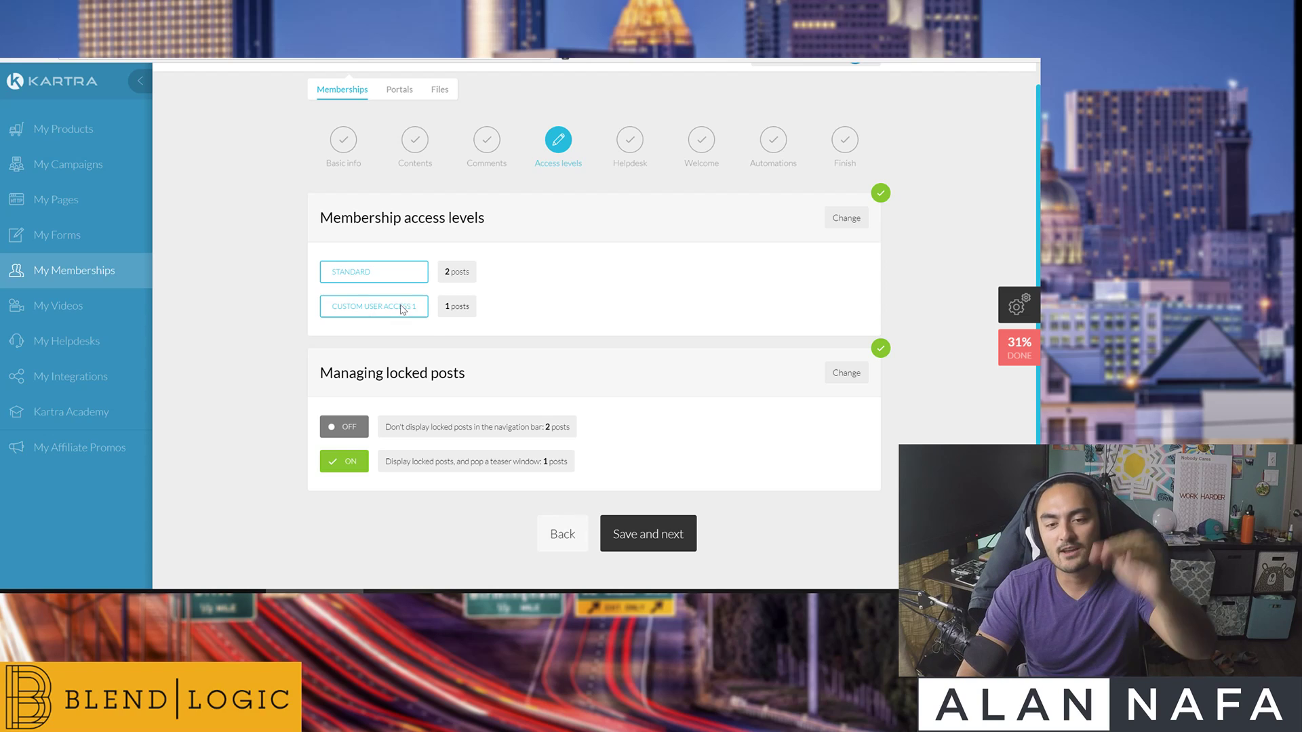
# Review the per-post access toggles, then confirm Standard and Custom User Access 1 assignments.
pyautogui.click(844, 218)
pyautogui.scroll(-3, 633, 349)
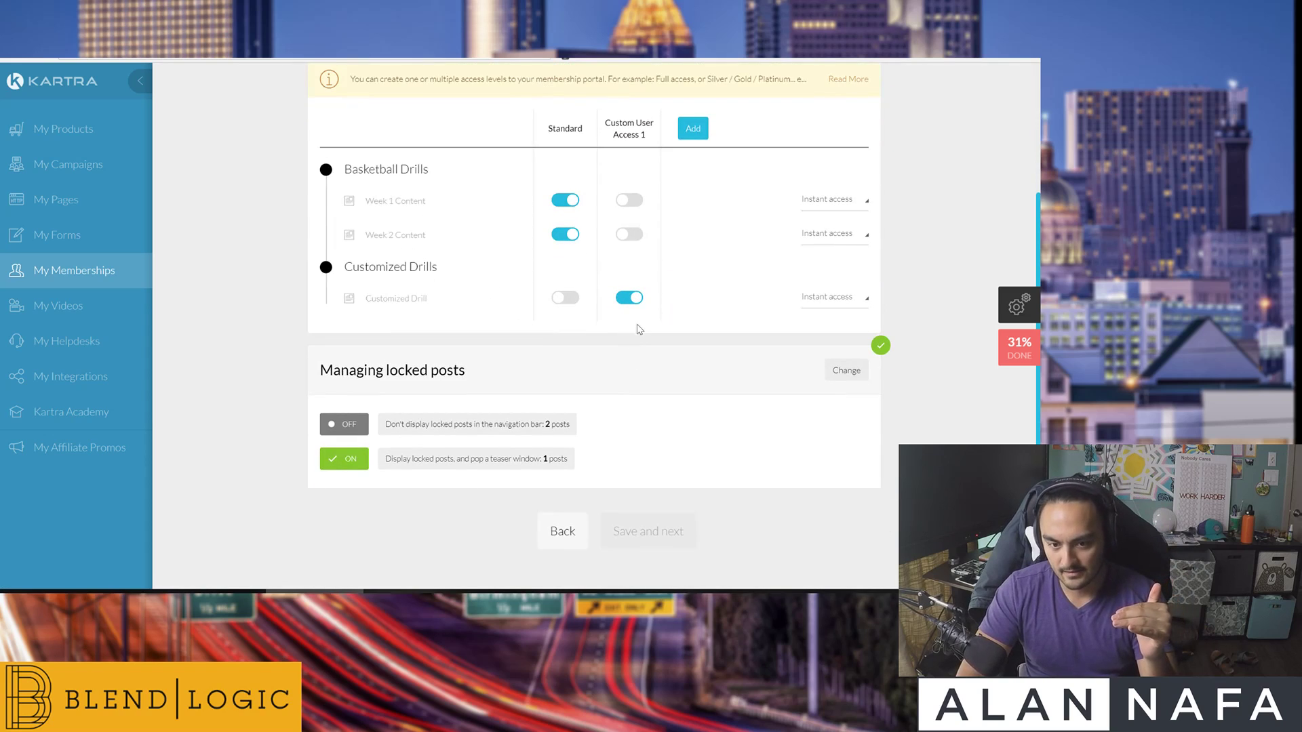
pyautogui.scroll(1, 662, 351)
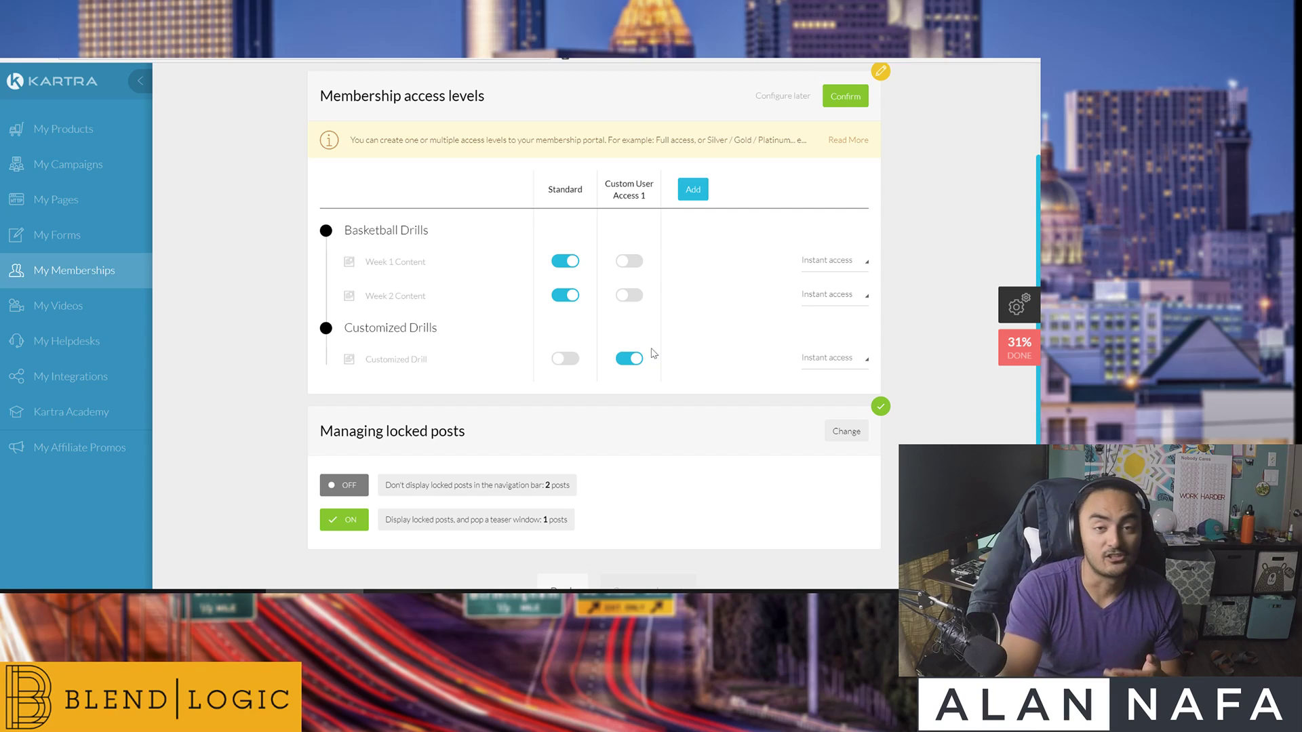
pyautogui.scroll(2, 919, 279)
pyautogui.scroll(1, 919, 280)
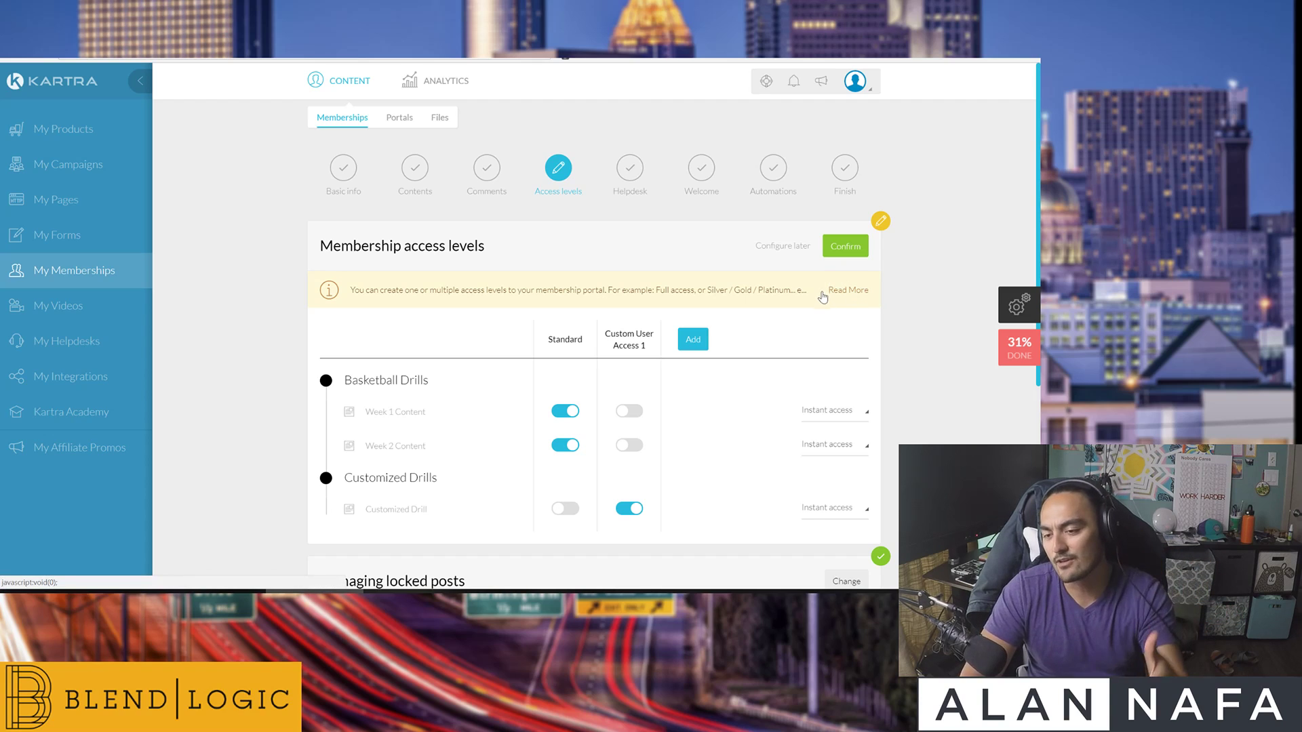
pyautogui.scroll(-3, 723, 403)
pyautogui.scroll(1, 723, 404)
pyautogui.scroll(2, 723, 404)
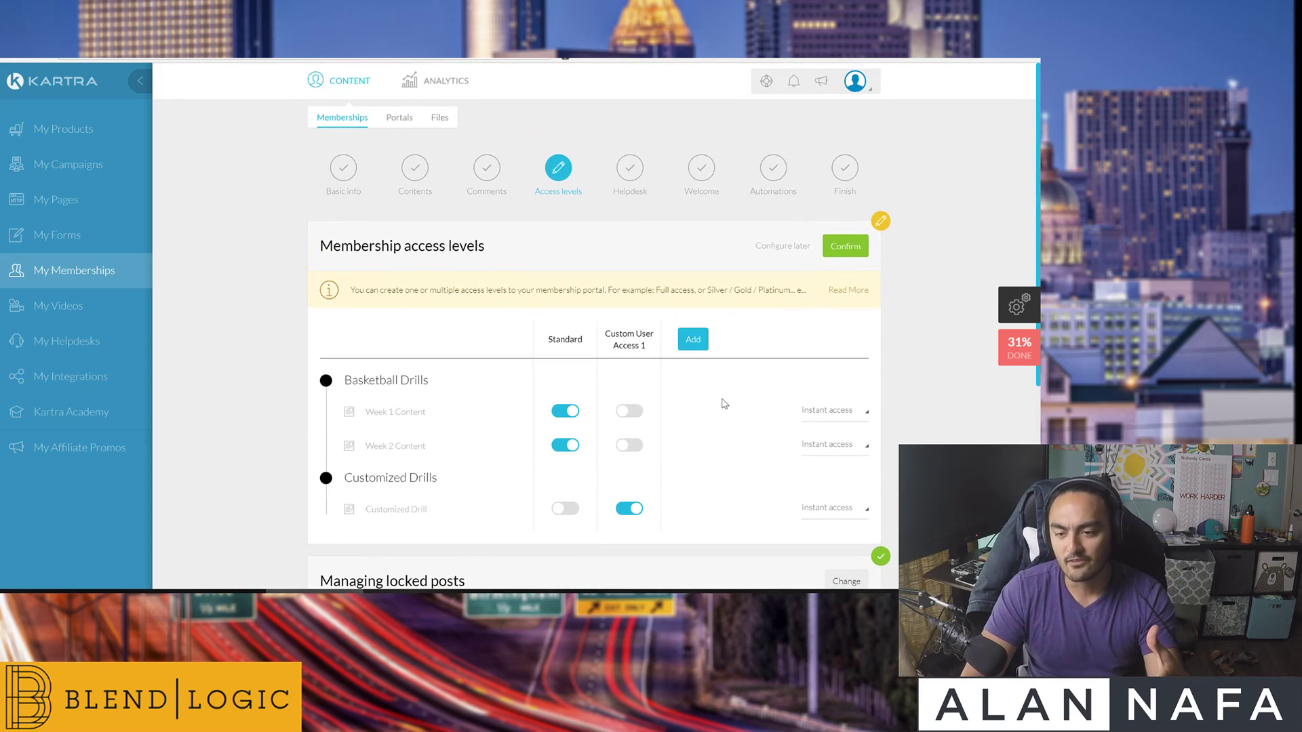
pyautogui.scroll(-2, 723, 404)
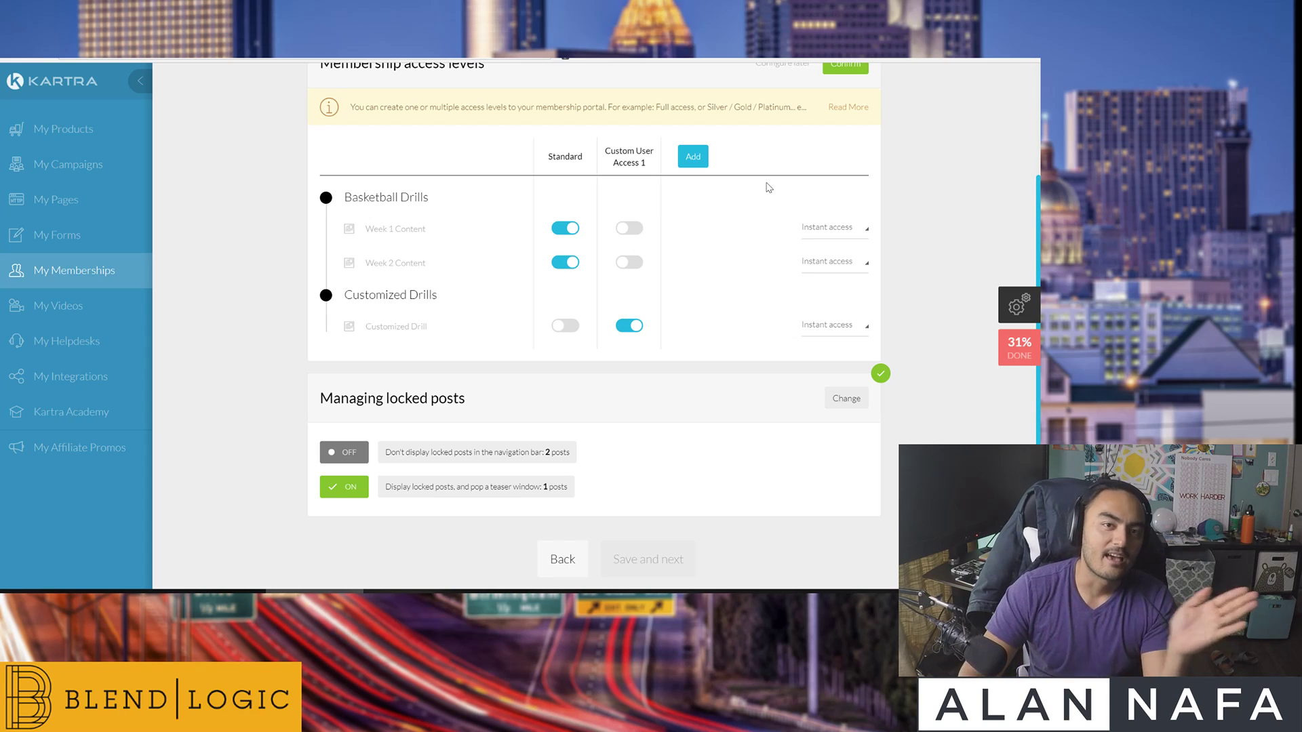
pyautogui.scroll(3, 791, 193)
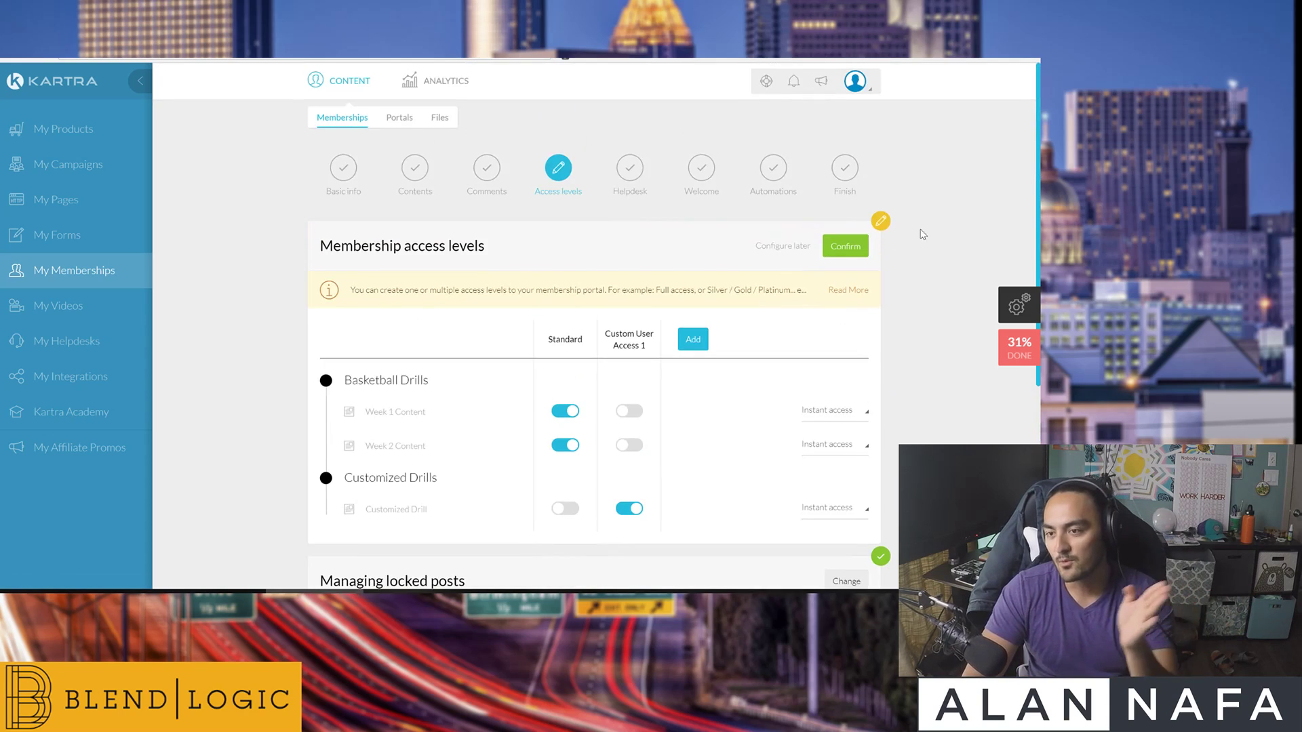
pyautogui.click(844, 250)
pyautogui.scroll(-3, 630, 407)
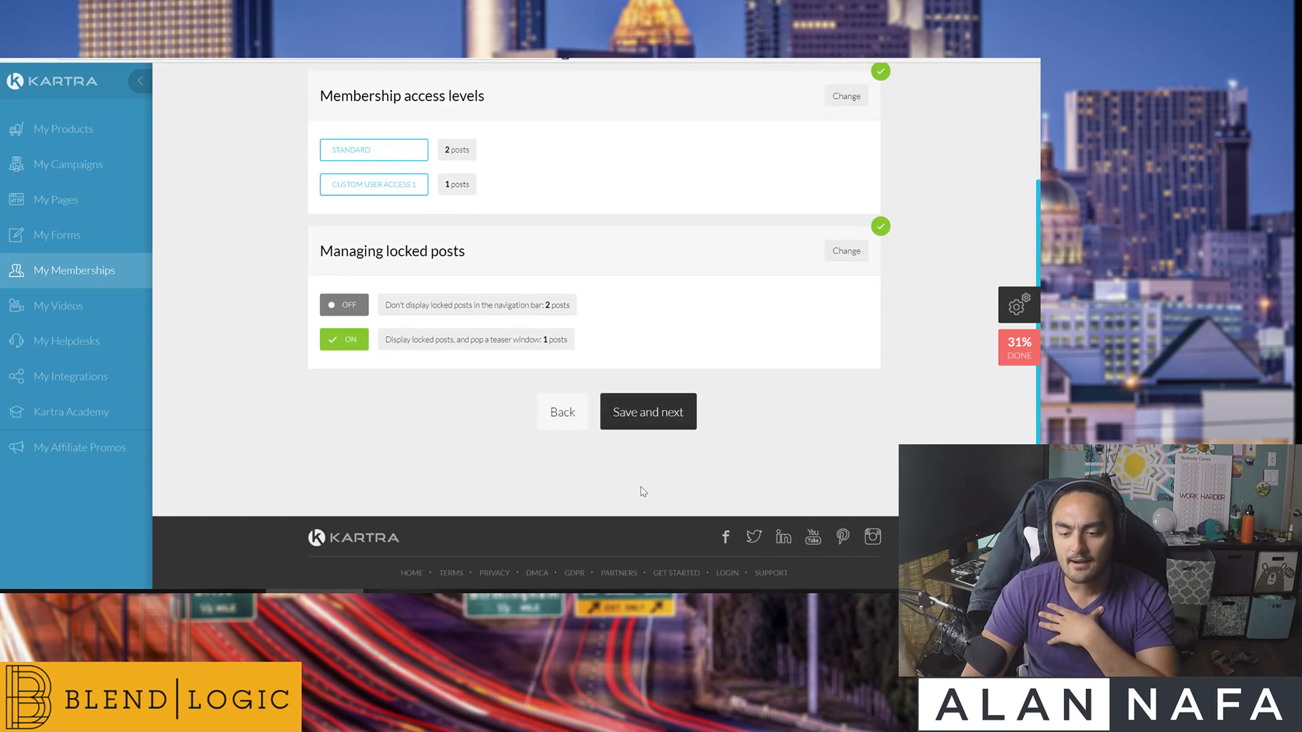
# Advance through Helpdesk, Welcome and Automations unchanged to finish the membership.
pyautogui.click(679, 415)
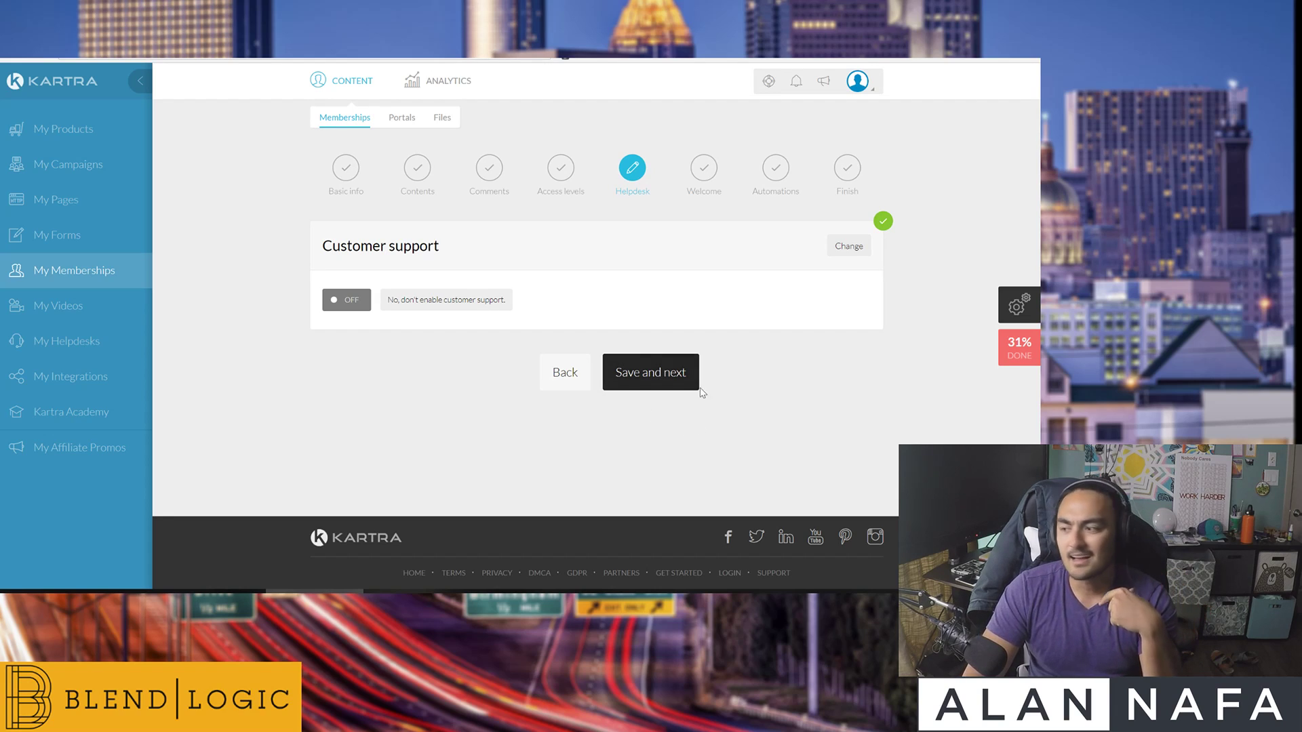
pyautogui.click(656, 378)
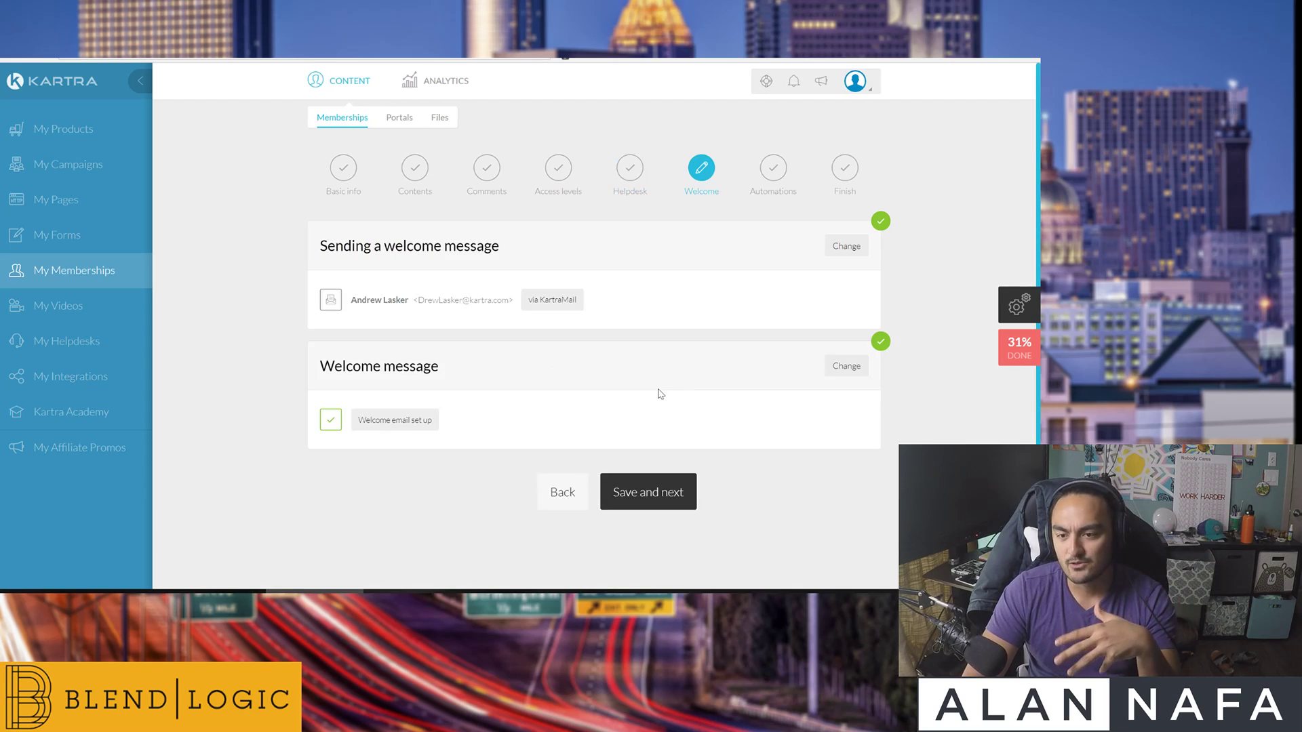
pyautogui.click(667, 497)
pyautogui.scroll(-3, 667, 497)
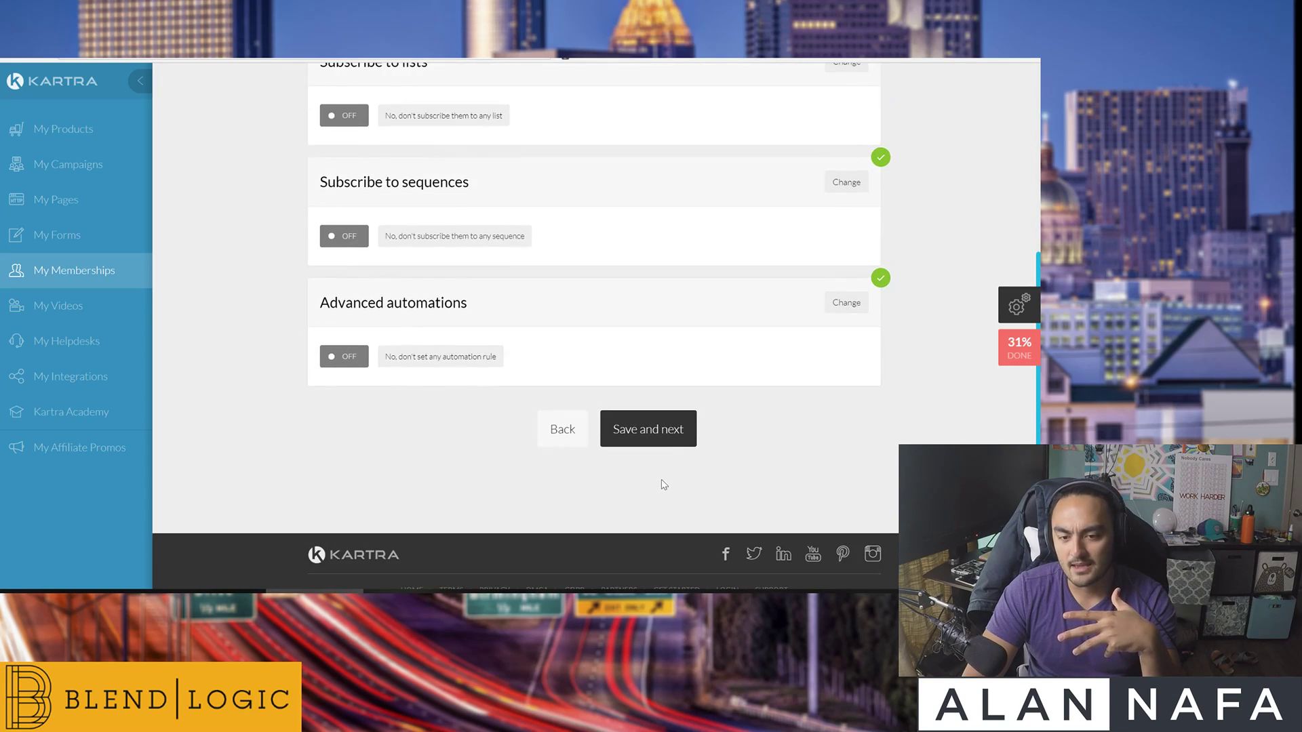
pyautogui.click(671, 445)
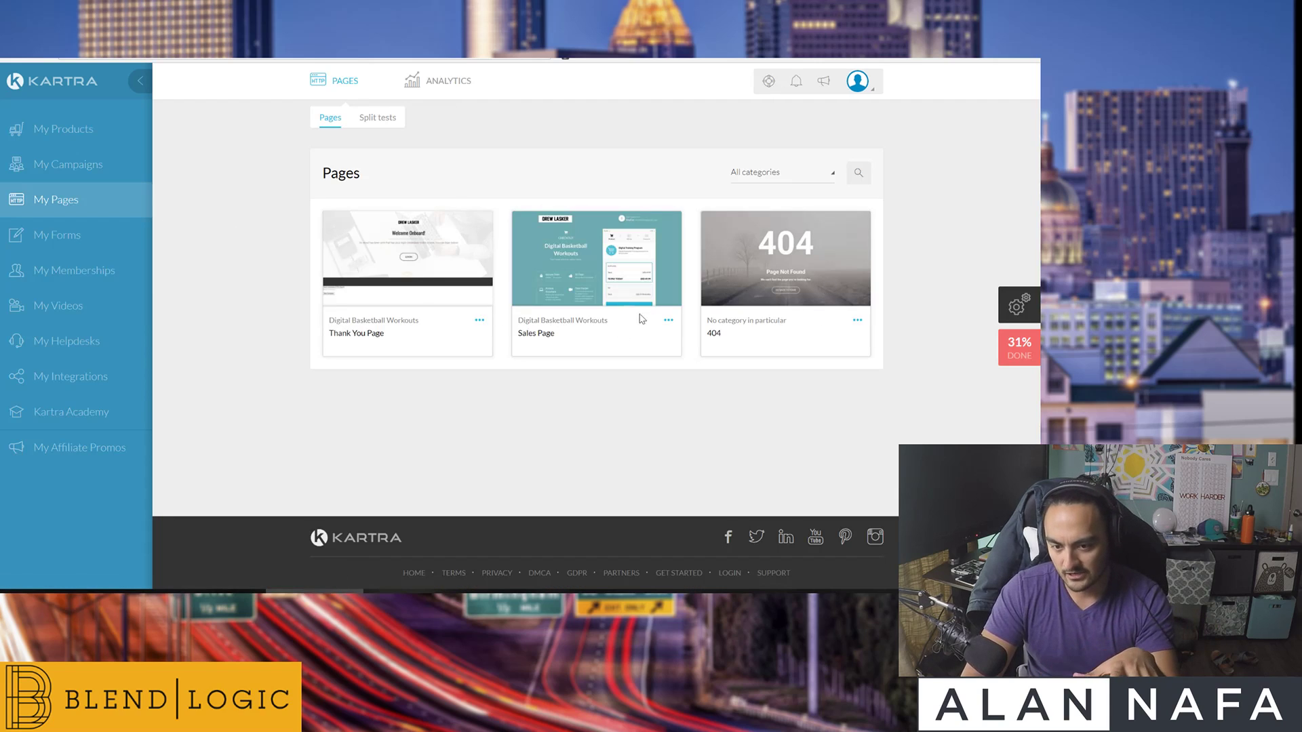
# Load the Sales Page from its direct link, then close the publish dialog.
pyautogui.click(670, 321)
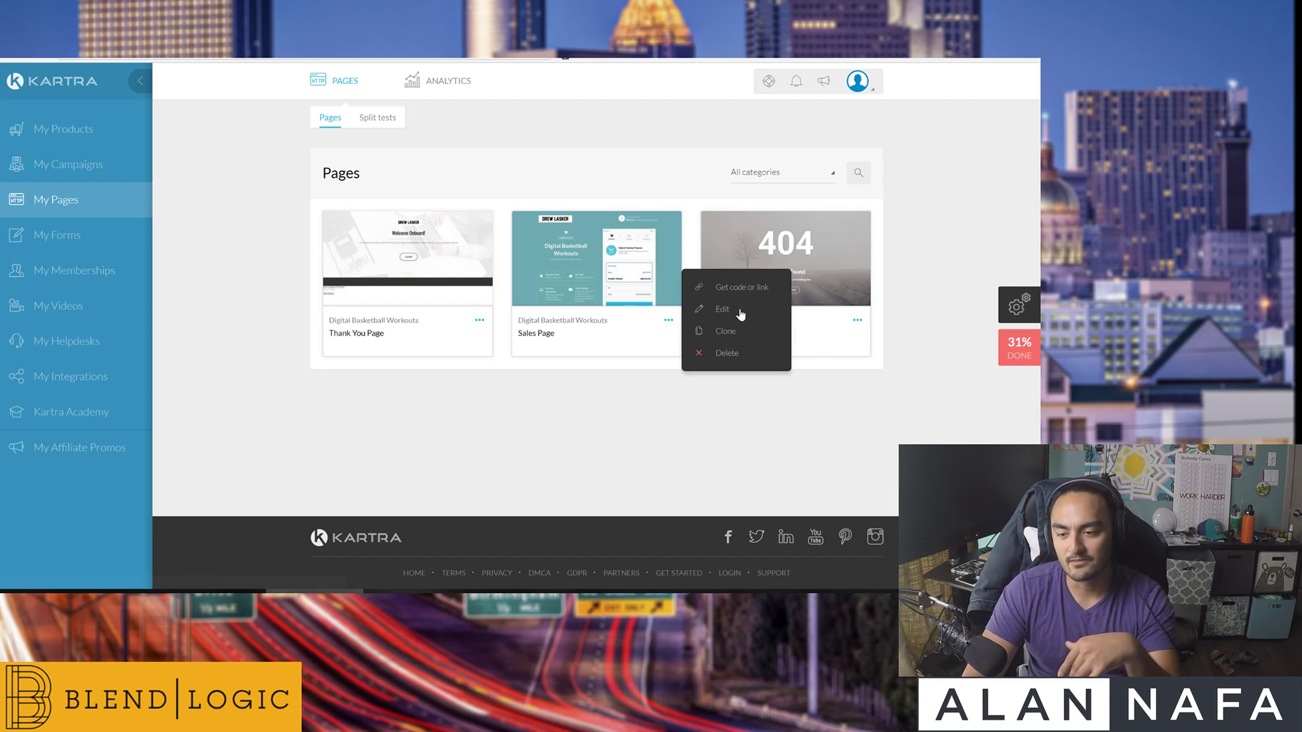
pyautogui.click(744, 290)
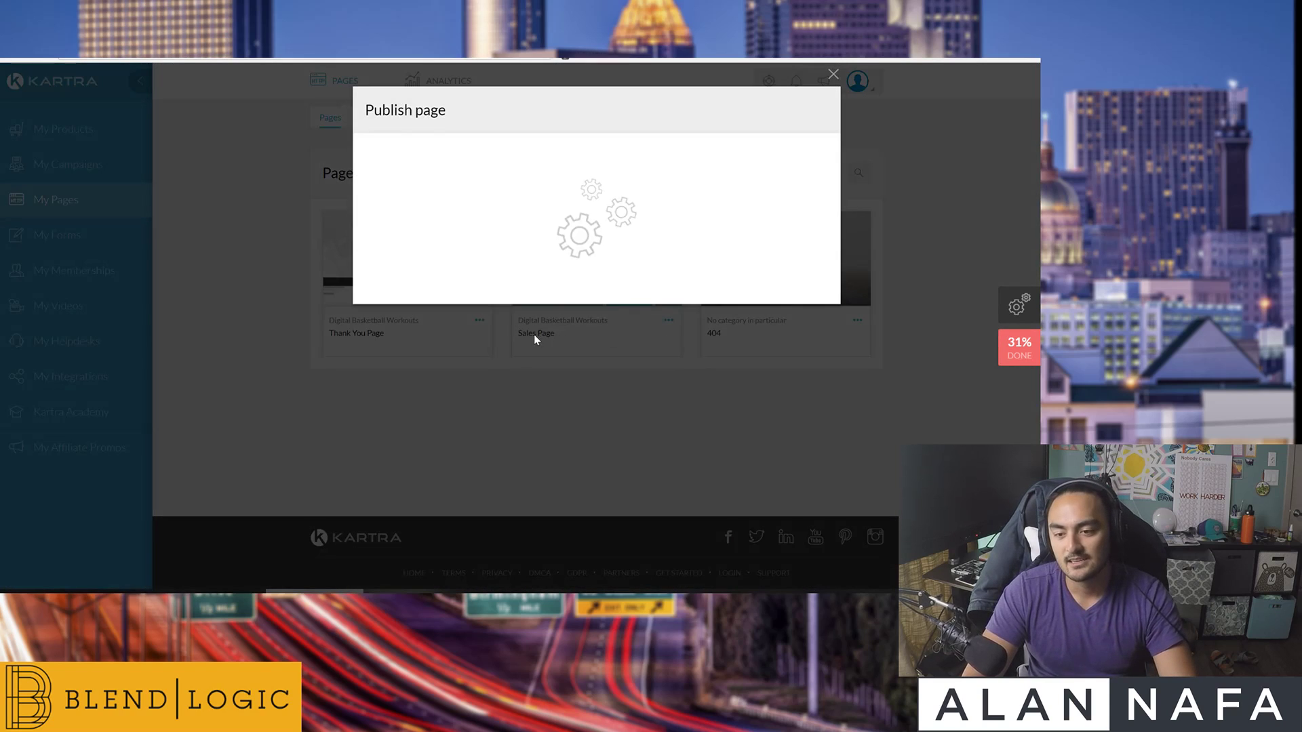
pyautogui.click(490, 262)
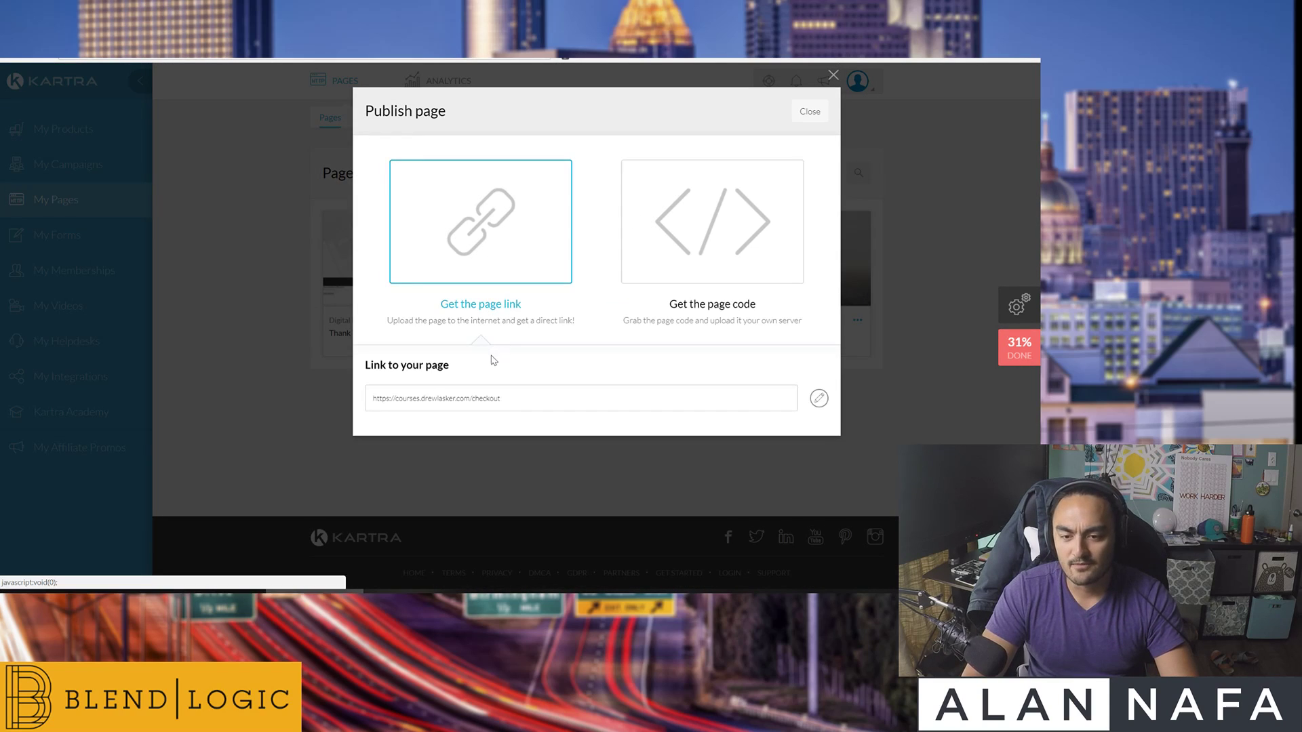
pyautogui.tripleClick(430, 398)
pyautogui.press('F5')
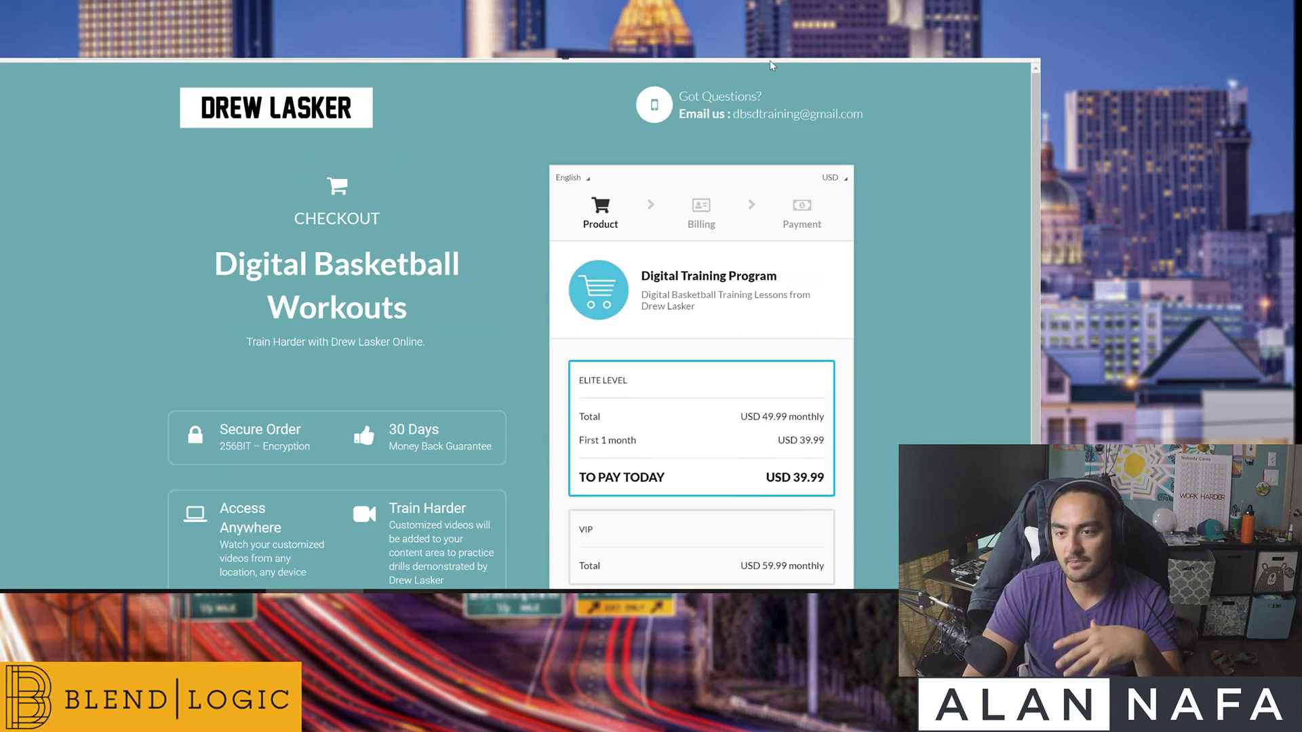
pyautogui.hotkey('ctrl', 'w')
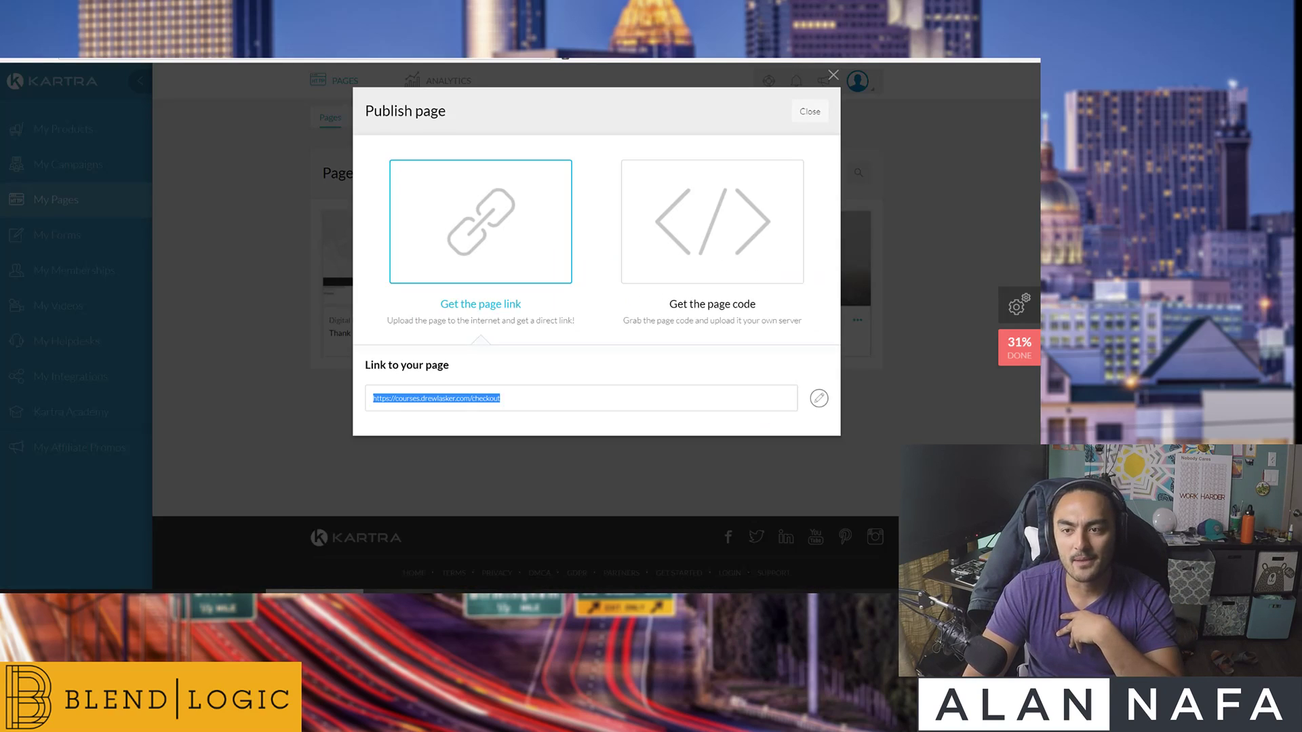
pyautogui.click(835, 79)
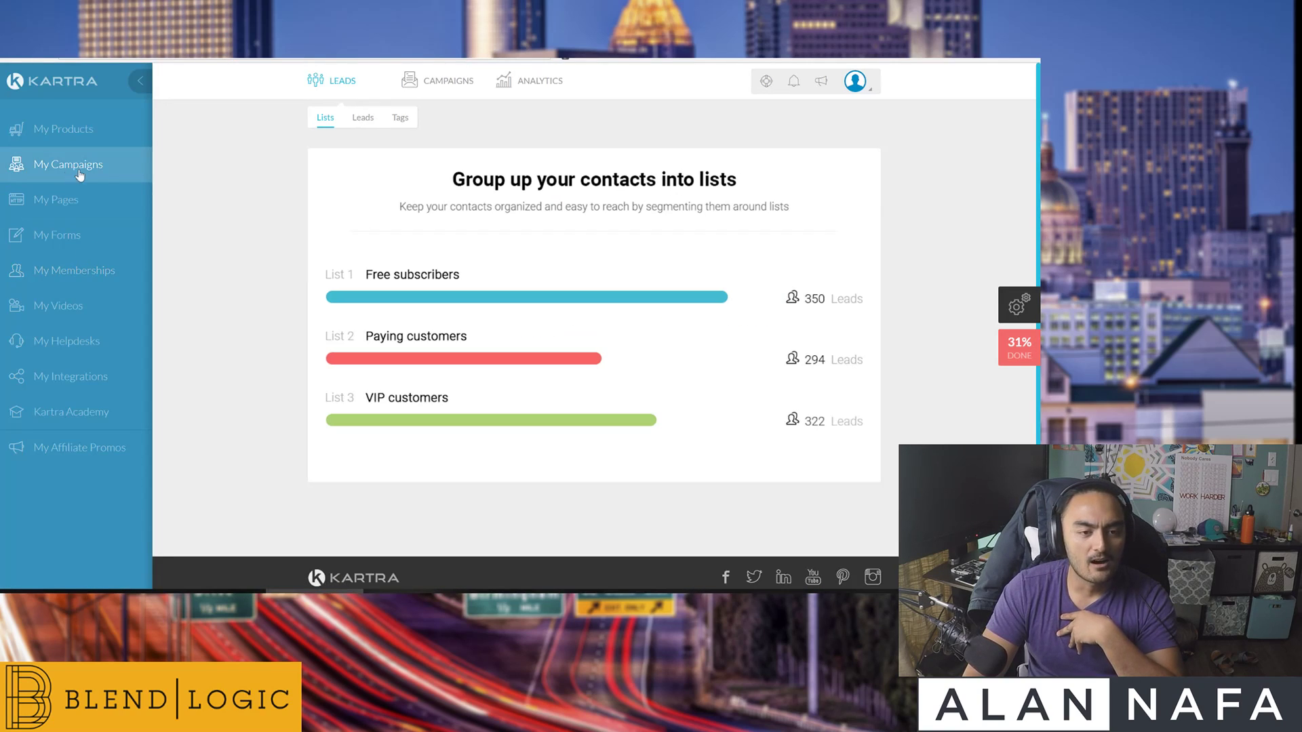
# Switch to the Campaigns tab to look over the email campaigns.
pyautogui.click(455, 84)
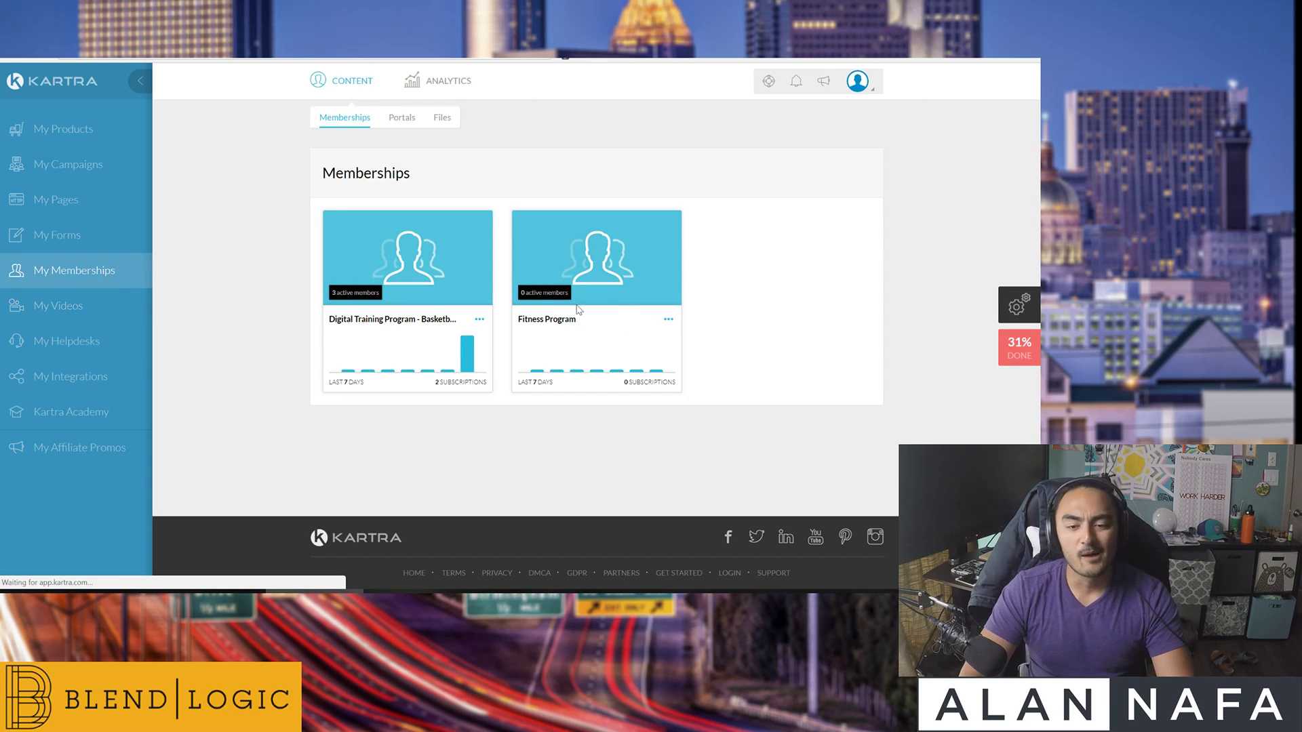
# Edit the Basketball membership and continue past Basic info into the content builder.
pyautogui.click(479, 321)
pyautogui.click(551, 336)
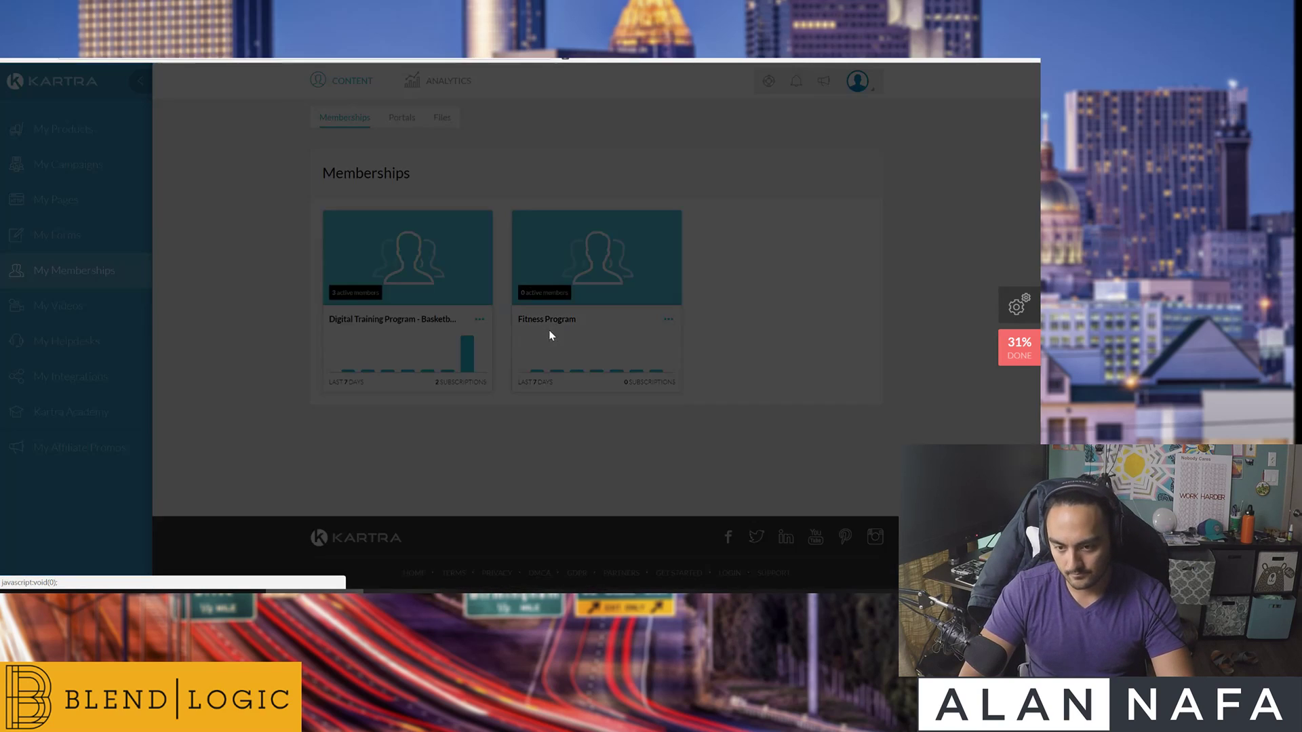
pyautogui.click(697, 116)
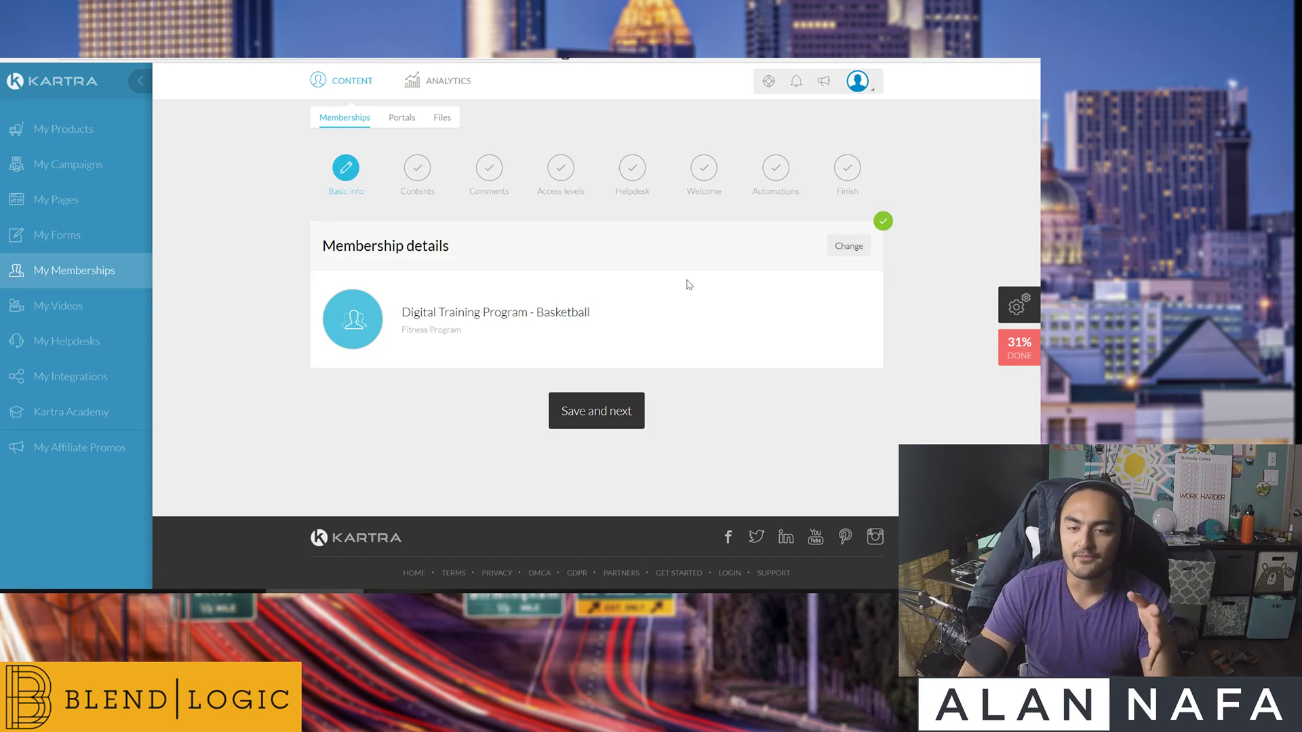
pyautogui.click(618, 423)
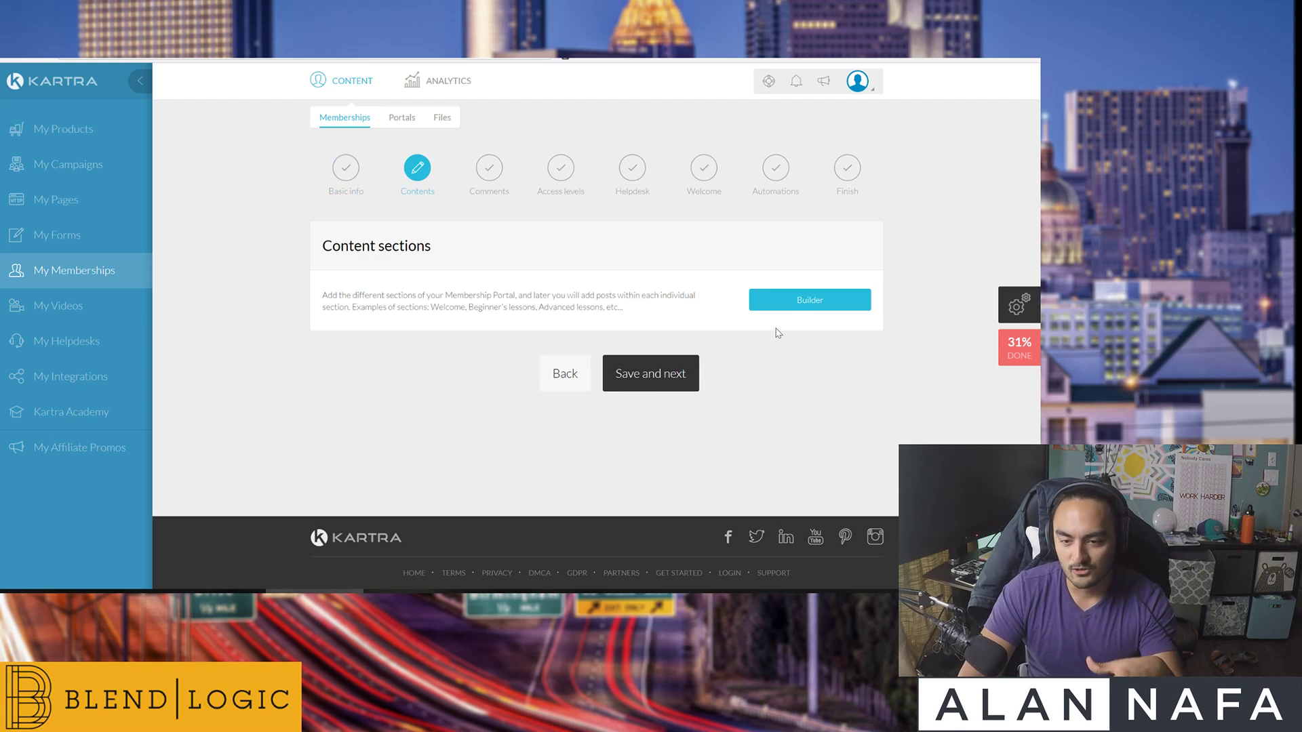
pyautogui.click(794, 303)
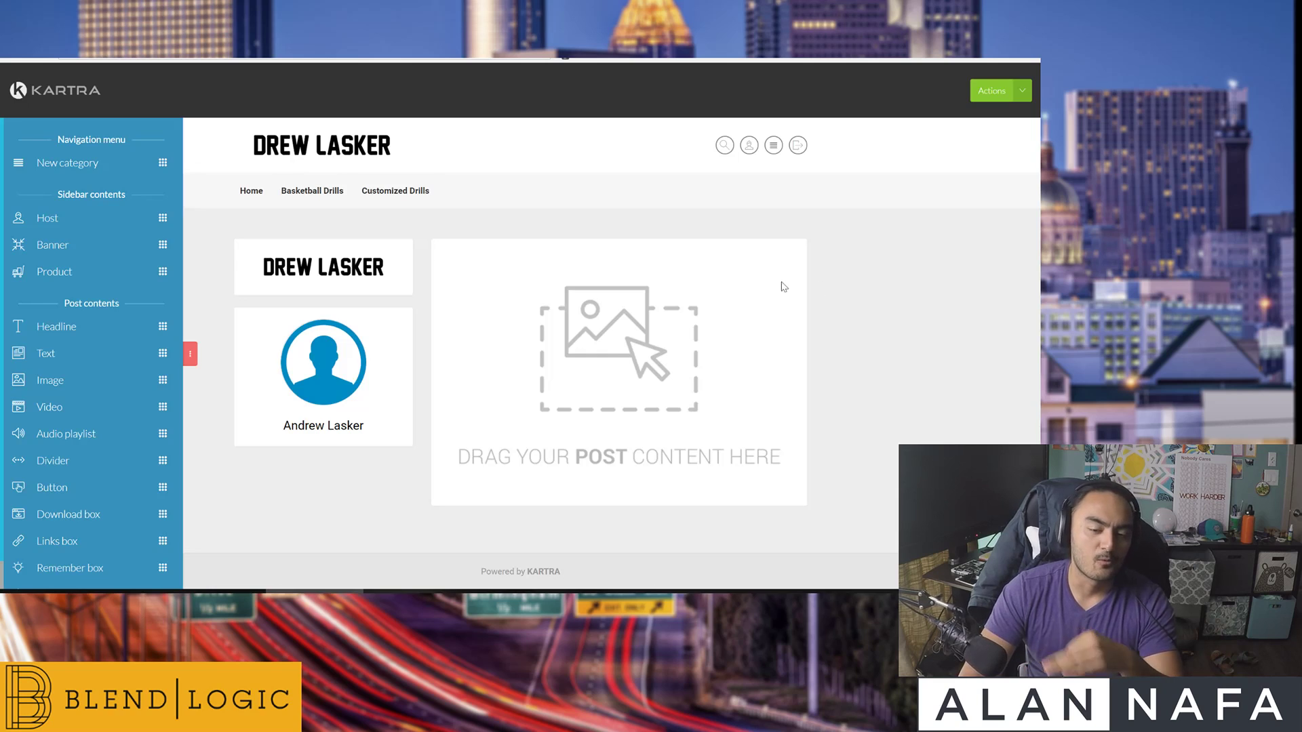
pyautogui.moveTo(312, 191)
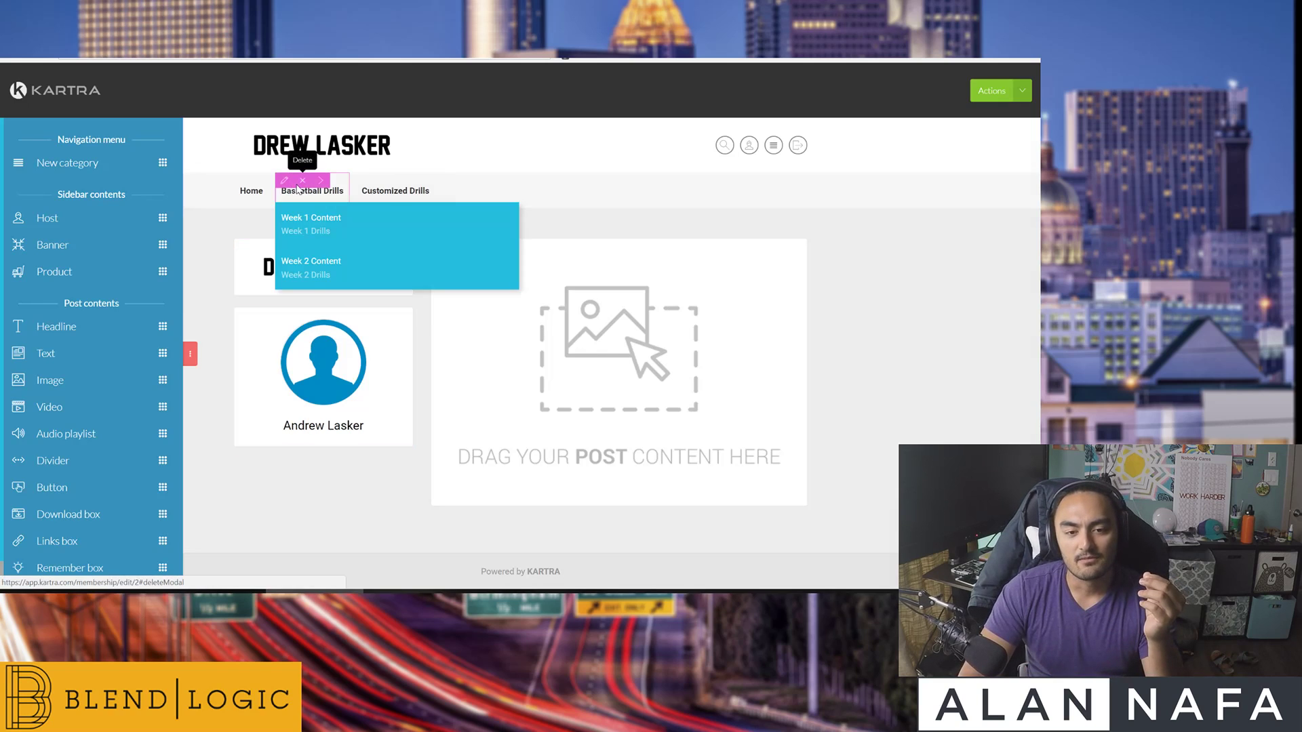
# Cancel the category delete prompt and open the Week 1 Content post.
pyautogui.click(301, 162)
pyautogui.click(576, 112)
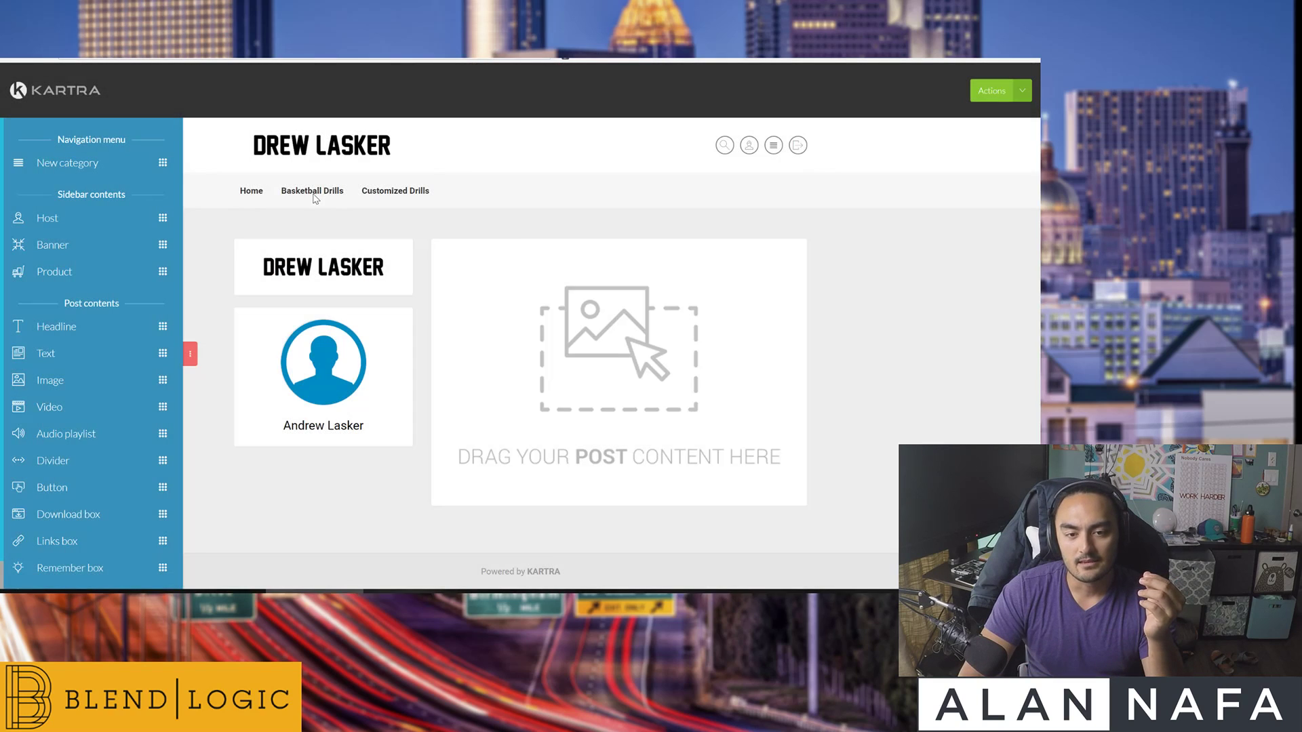
pyautogui.click(315, 230)
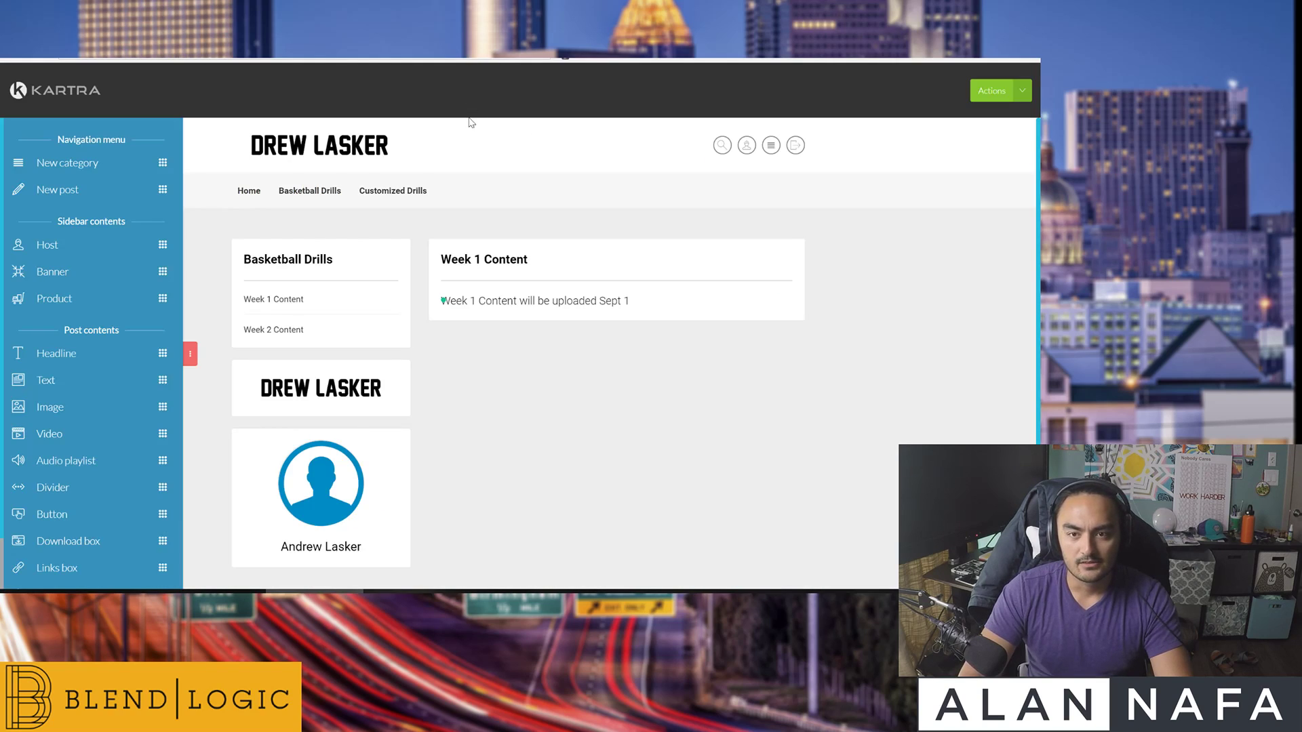
pyautogui.scroll(-1, 133, 187)
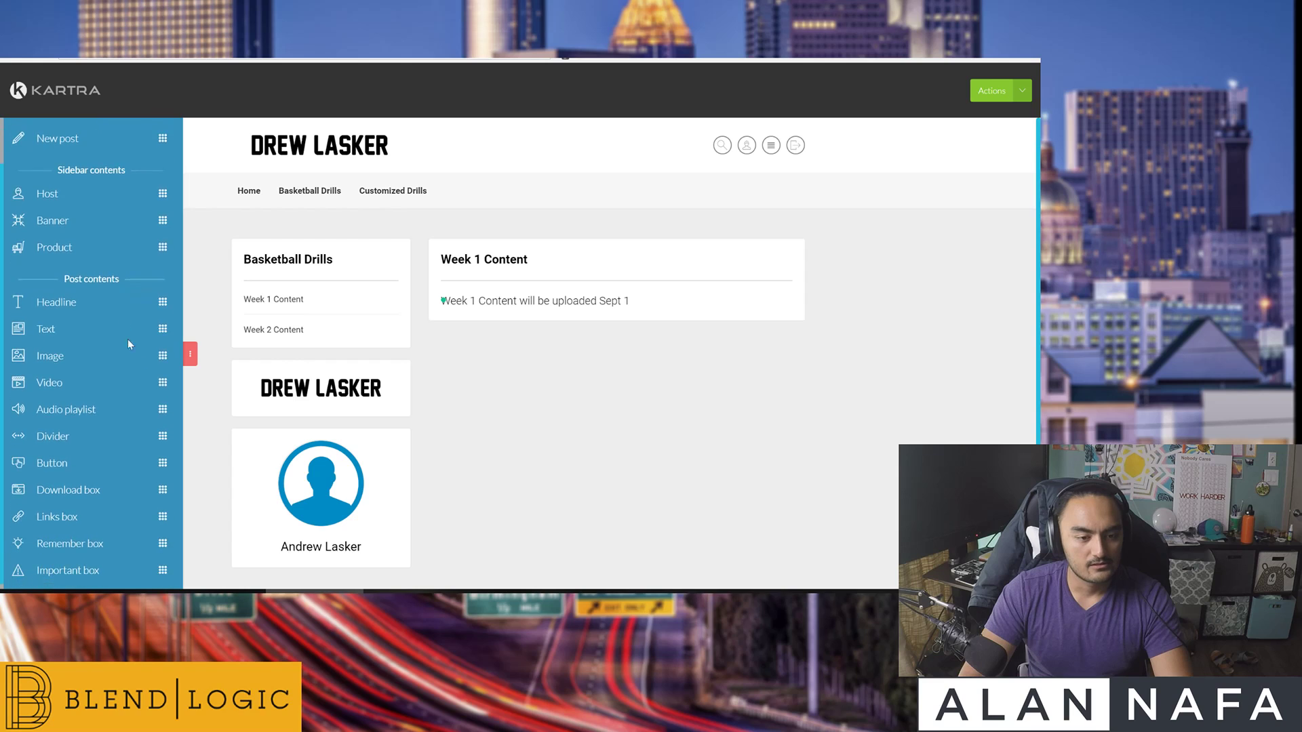
pyautogui.moveTo(122, 377); pyautogui.dragTo(576, 314)
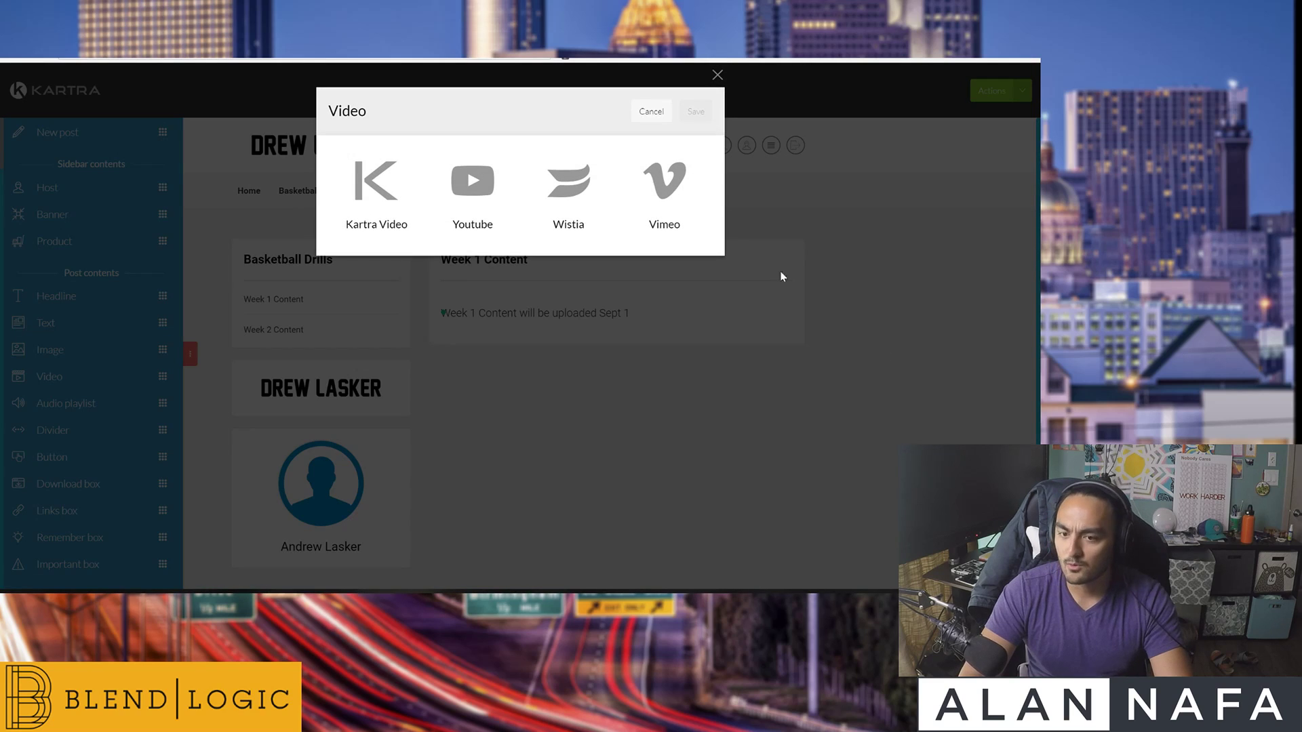
# Embed the Floor Touches YouTube video in Week 1 Content from its pasted link.
pyautogui.click(484, 181)
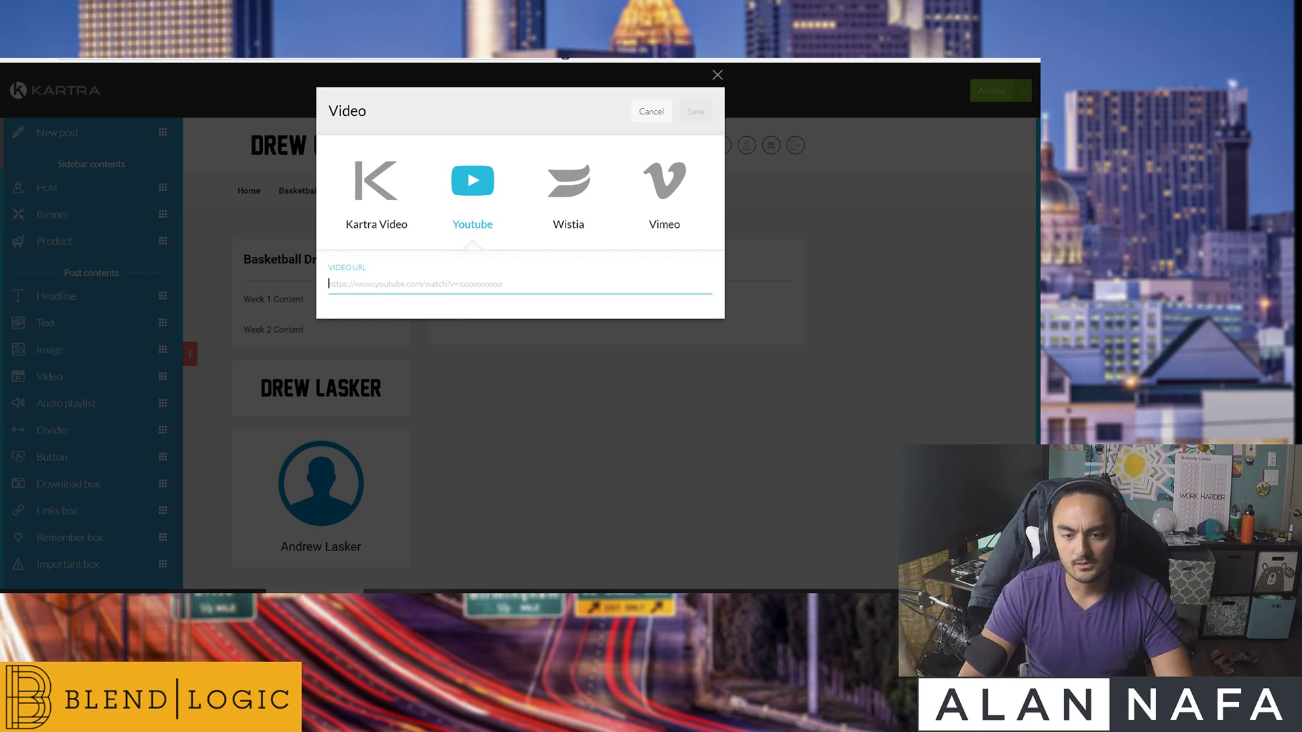
pyautogui.hotkey('ctrl', 'v')
pyautogui.click(696, 111)
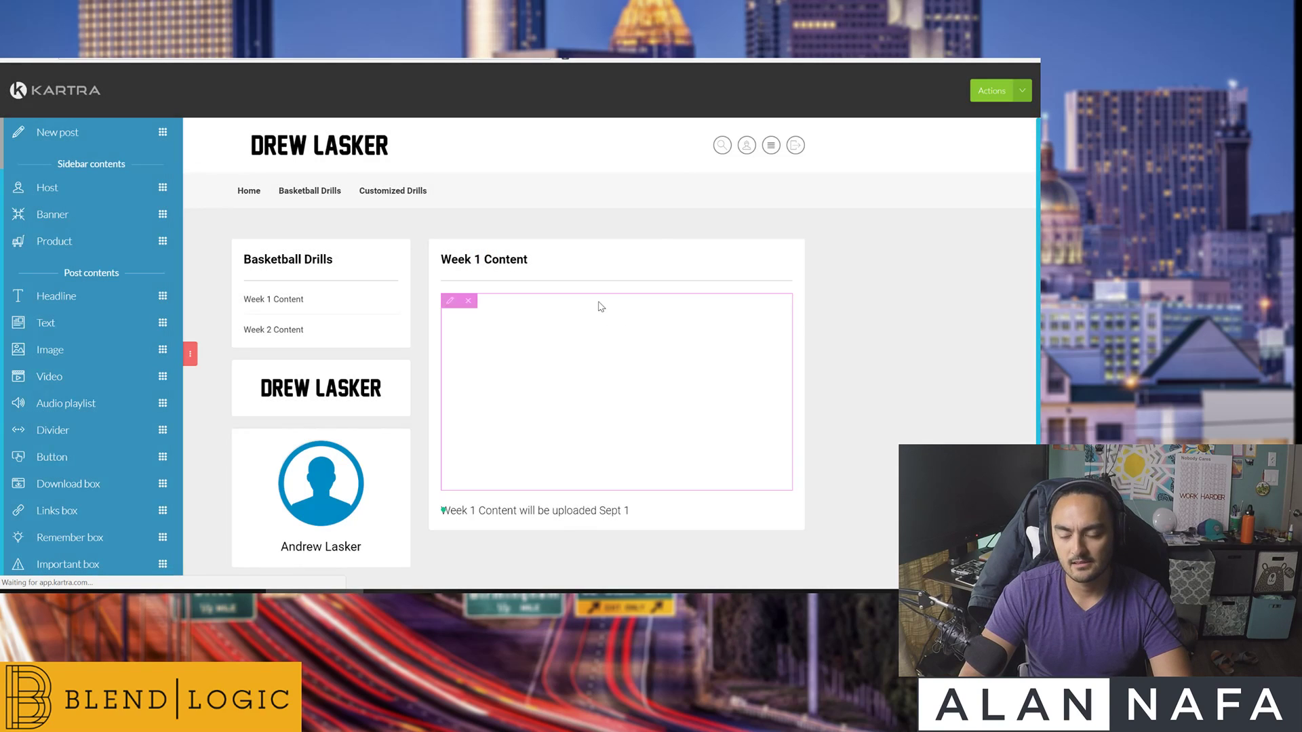
pyautogui.moveTo(615, 509)
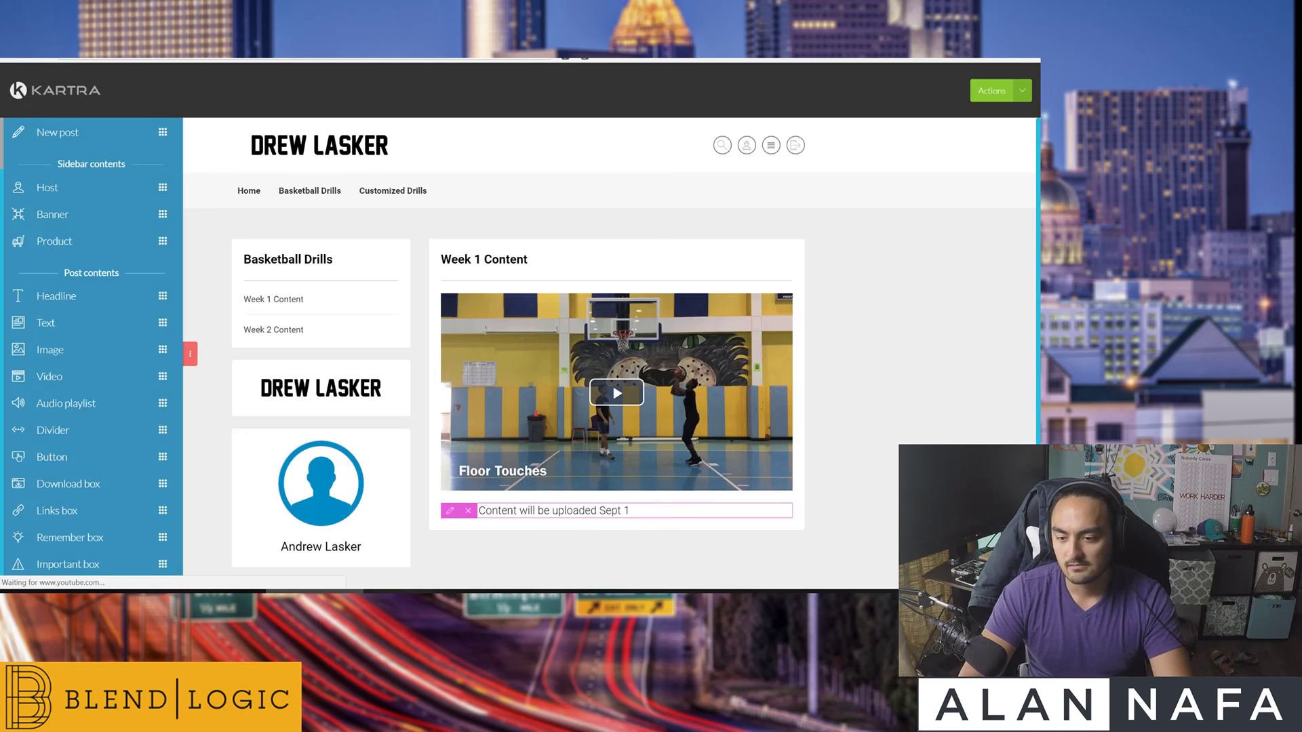
# Add a new line below the Sept 1 text, then undo the edit.
pyautogui.click(672, 509)
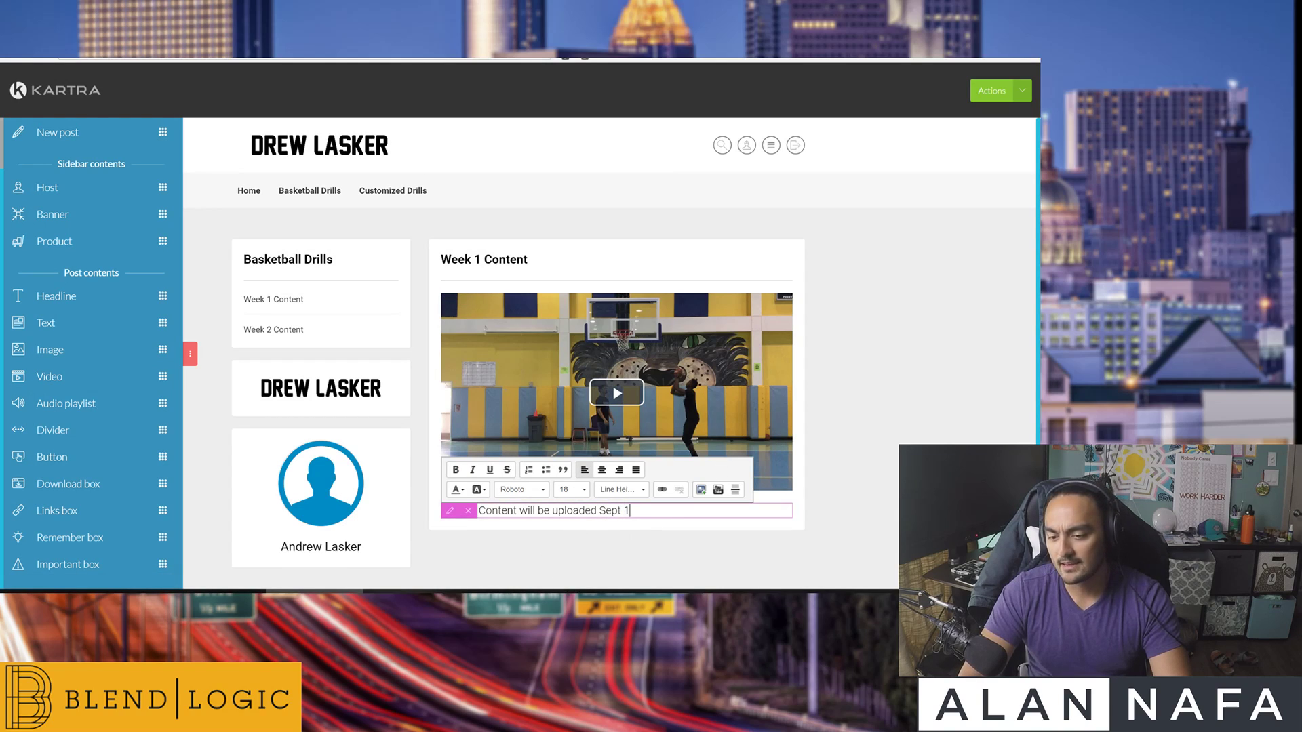
pyautogui.press('Return')
pyautogui.press('Return')
pyautogui.press('Return')
pyautogui.write('D')
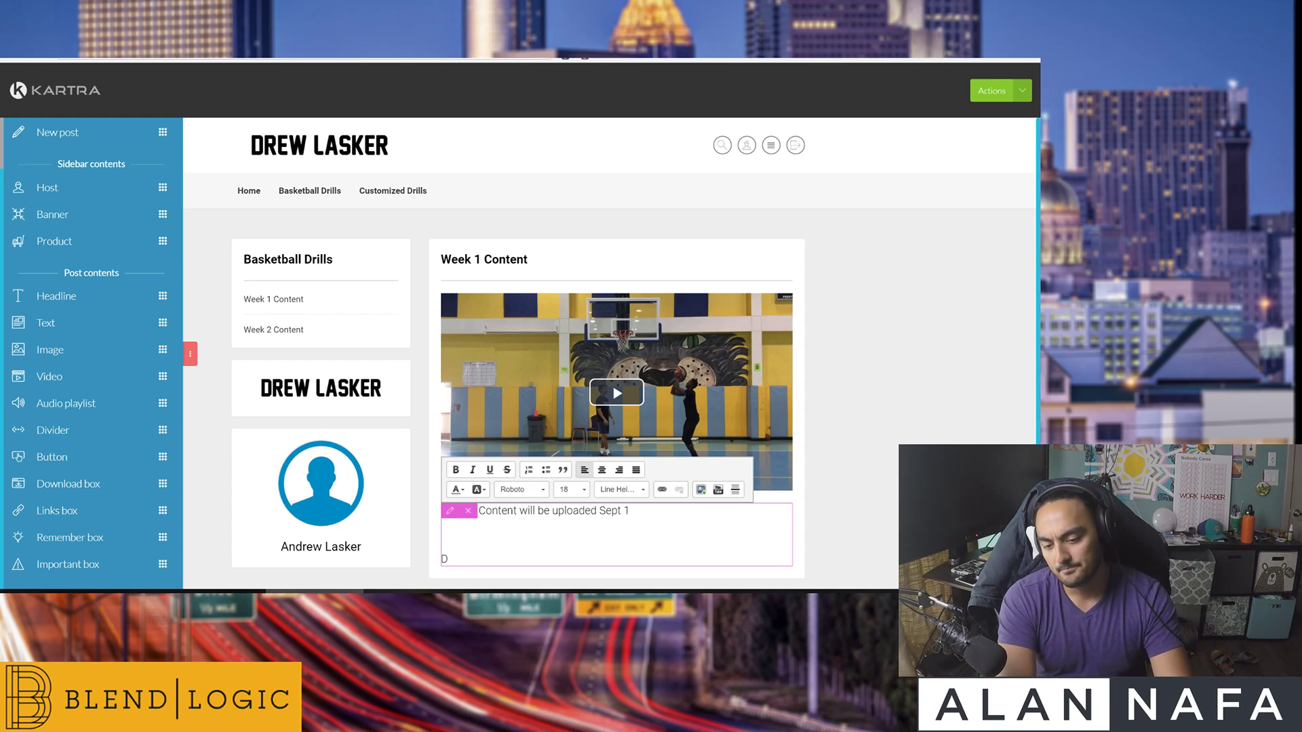
pyautogui.write('Drills Overview')
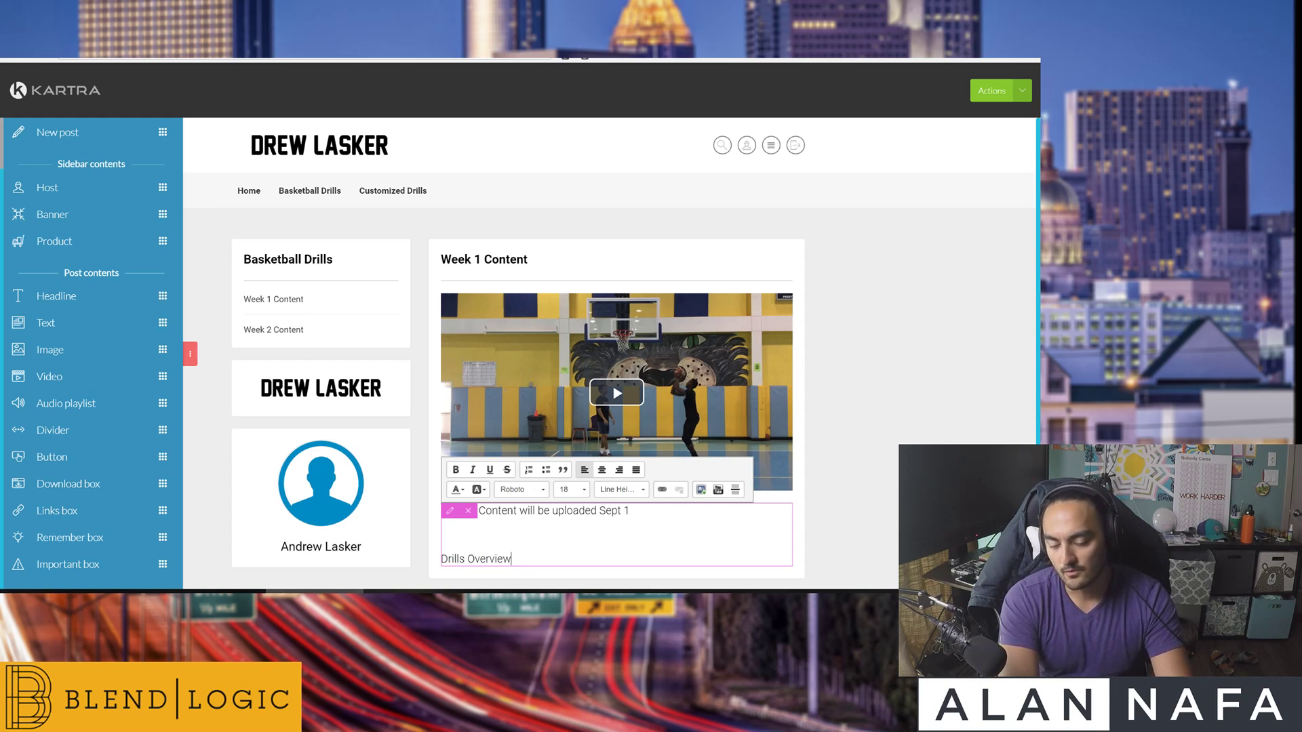
pyautogui.scroll(-1, 196, 389)
pyautogui.hotkey('ctrl', 'z')
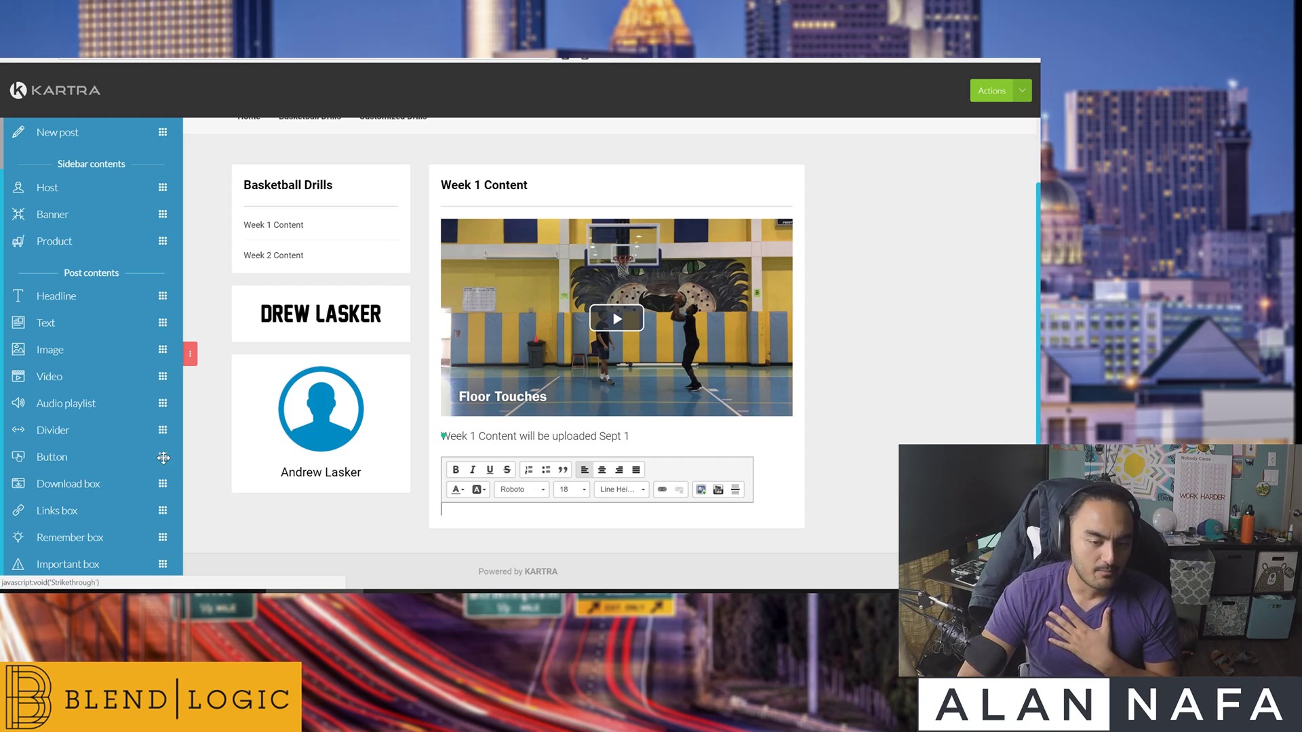
pyautogui.moveTo(162, 458); pyautogui.dragTo(647, 515)
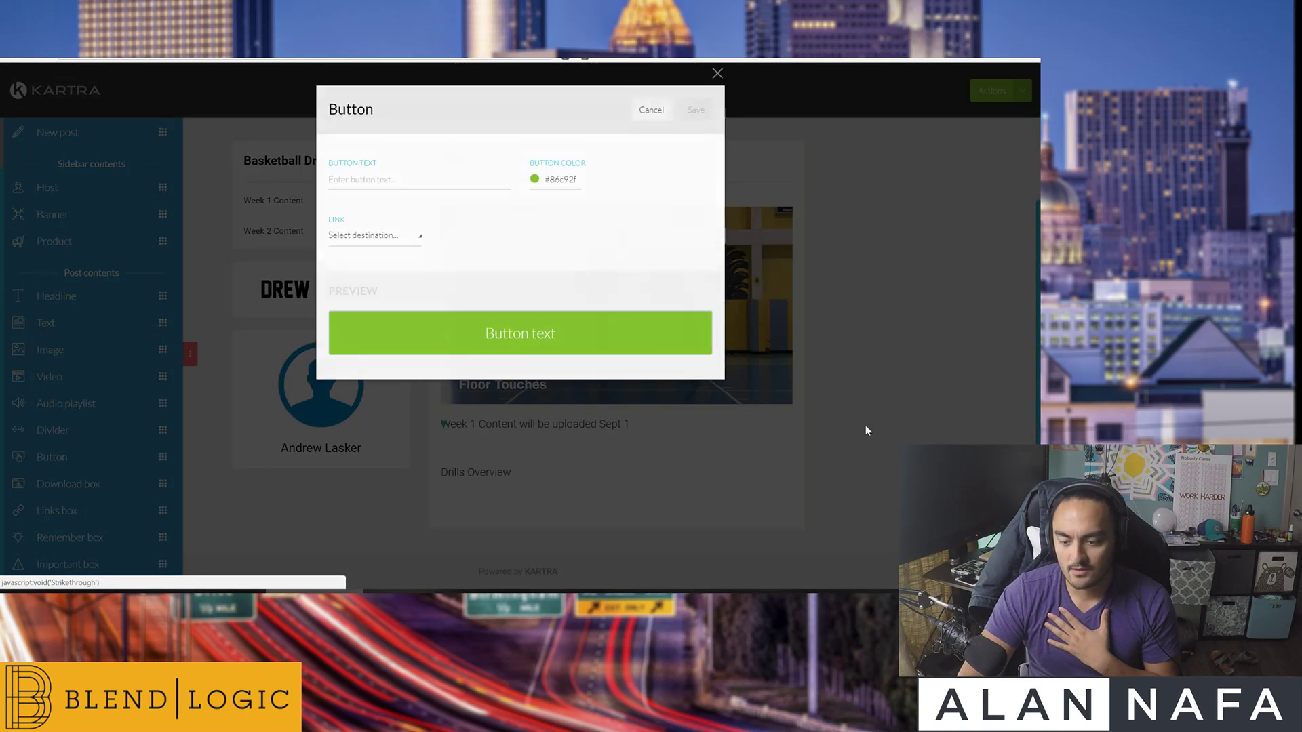
pyautogui.click(379, 238)
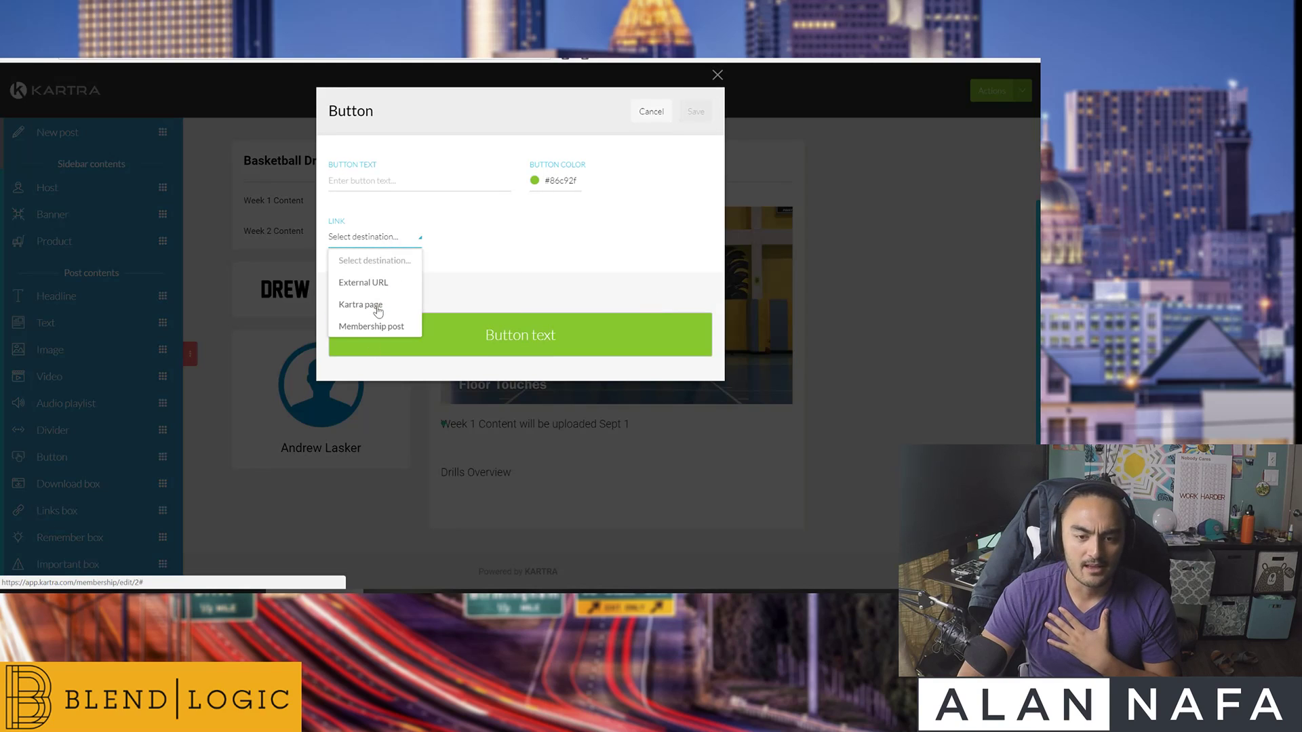
pyautogui.click(382, 326)
pyautogui.click(476, 237)
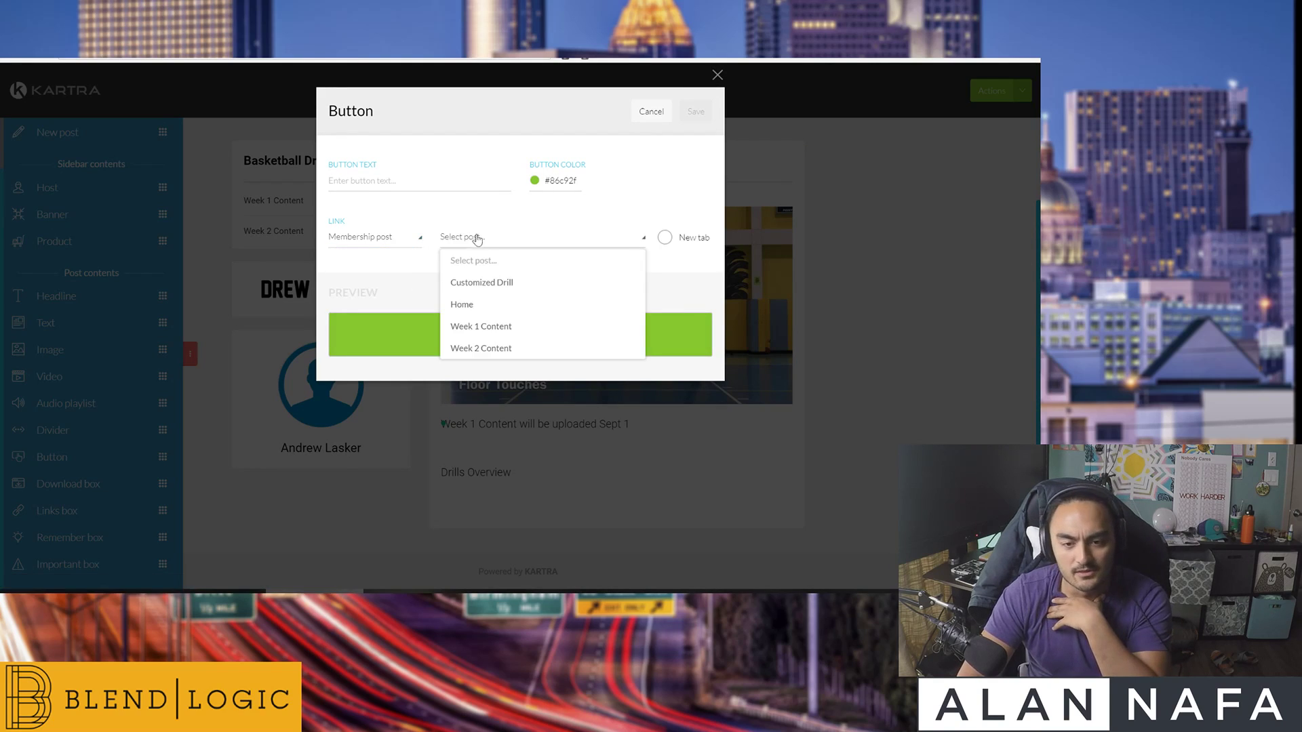
pyautogui.click(486, 237)
pyautogui.click(379, 237)
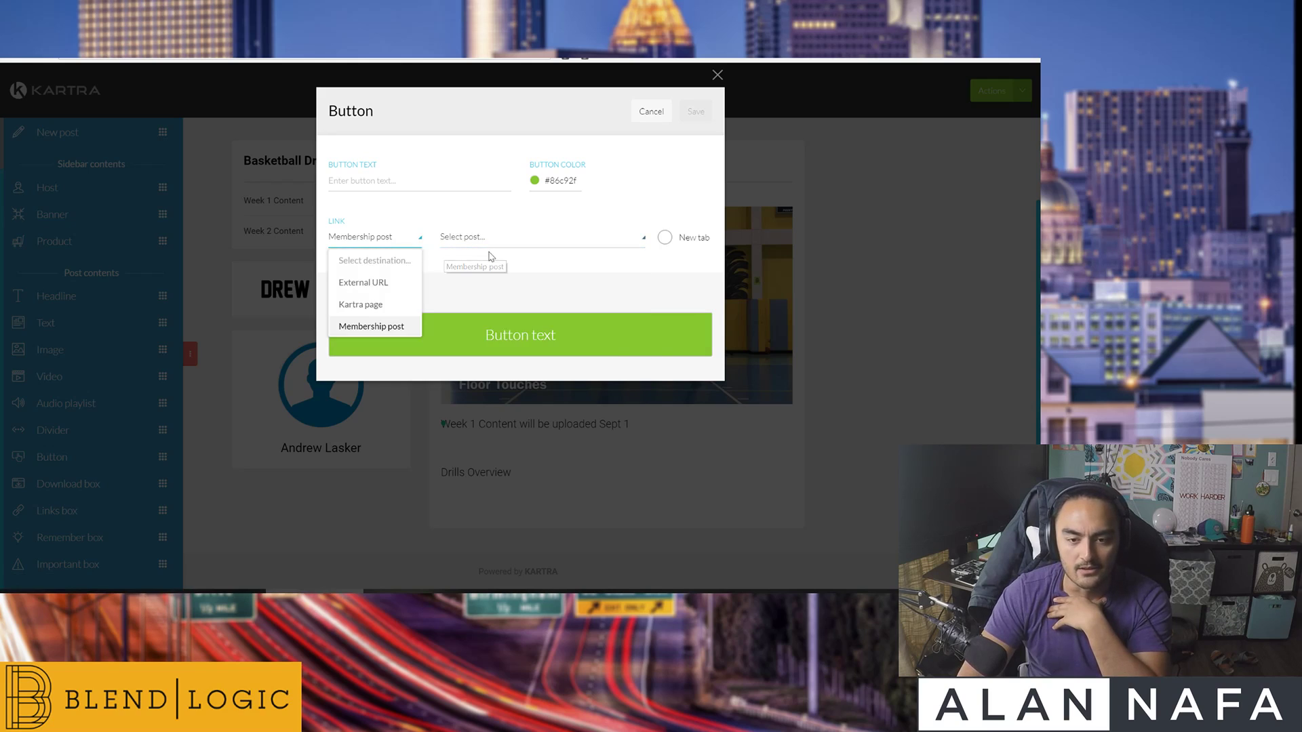
pyautogui.click(489, 237)
pyautogui.click(407, 181)
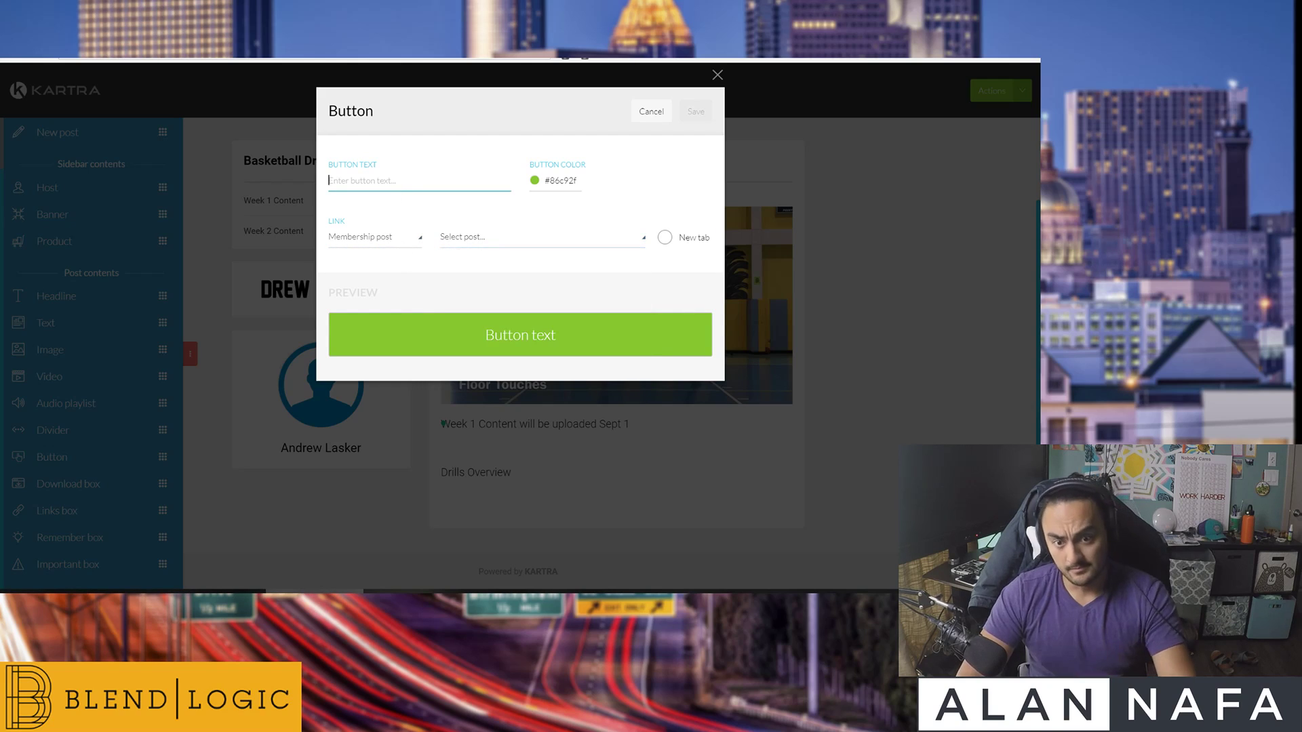
pyautogui.click(653, 112)
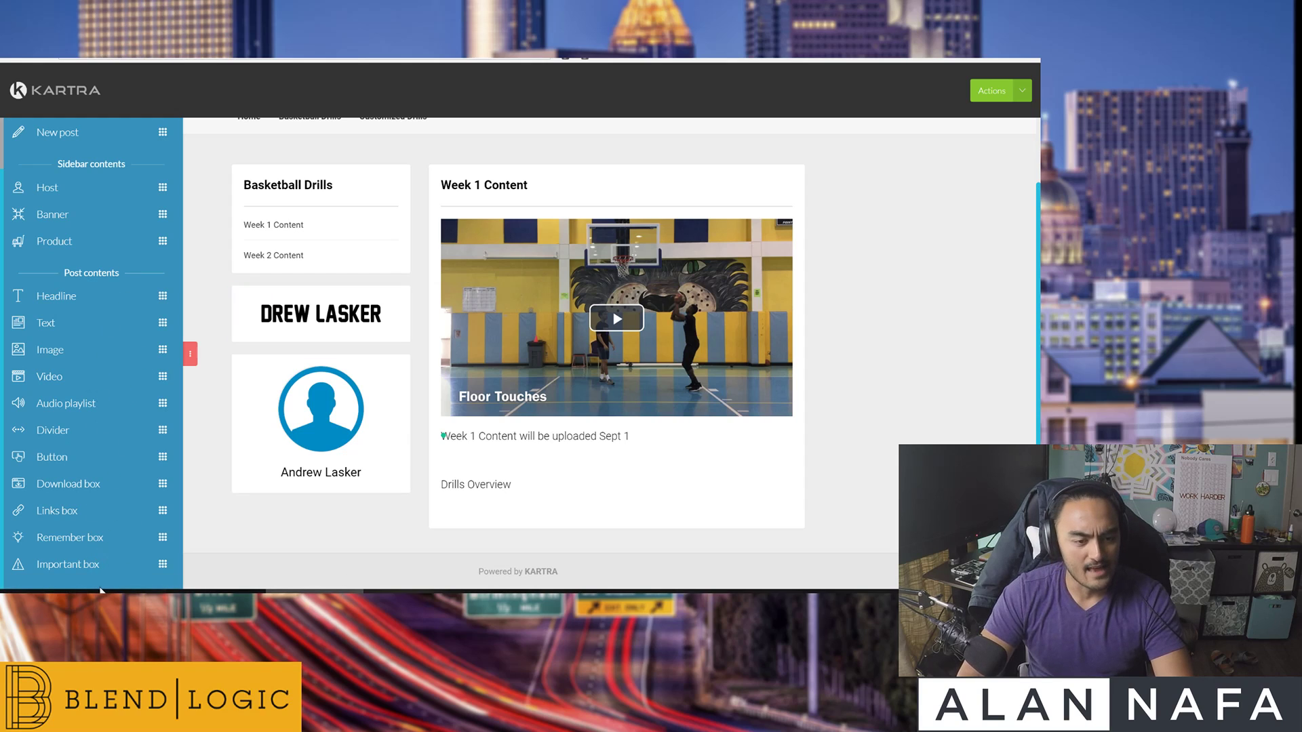
pyautogui.scroll(2, 131, 542)
pyautogui.scroll(1, 142, 479)
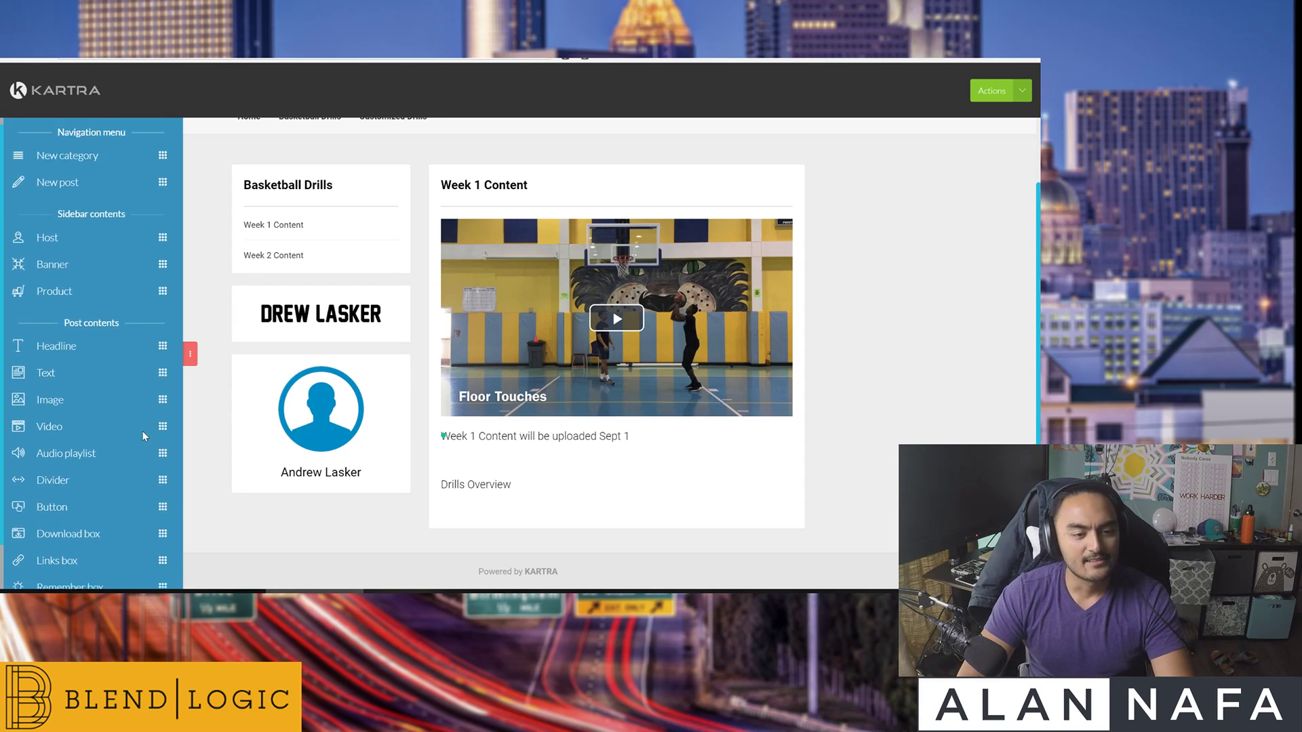
# Save and exit the portal builder from the Actions menu, skipping the template choice.
pyautogui.click(998, 91)
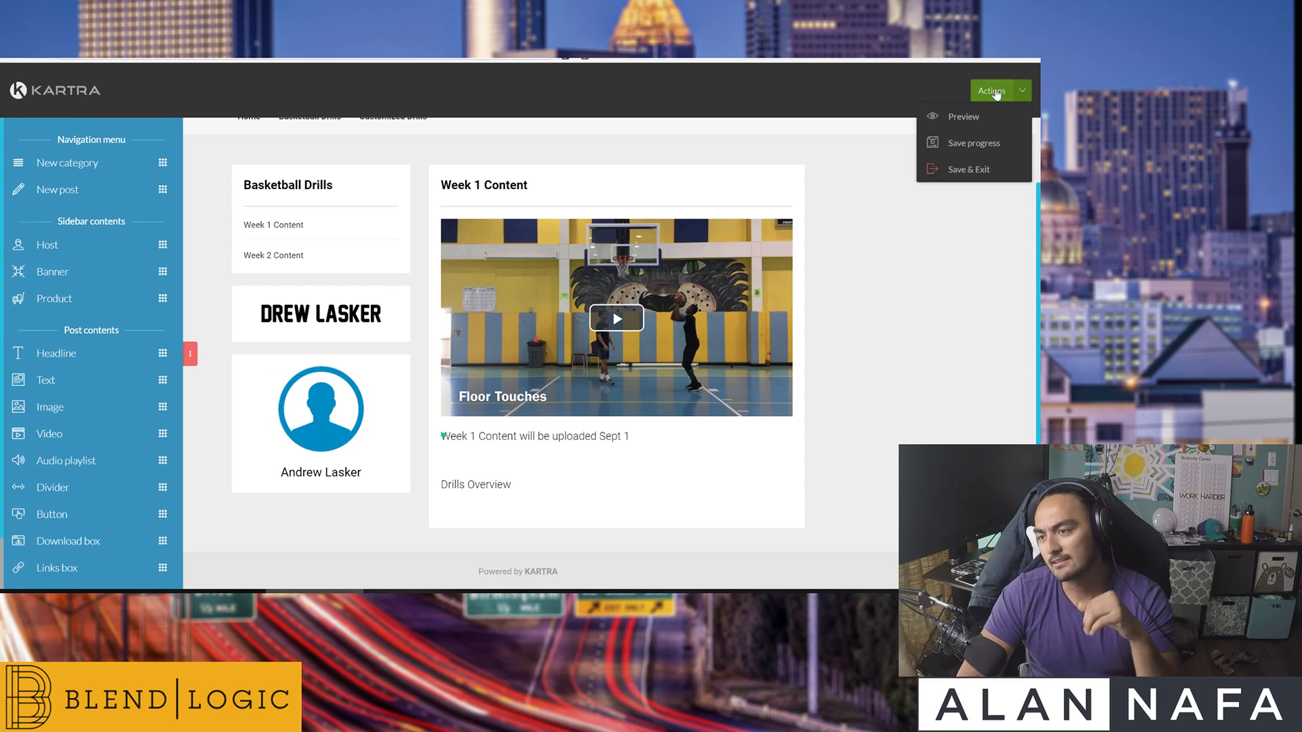
pyautogui.click(958, 170)
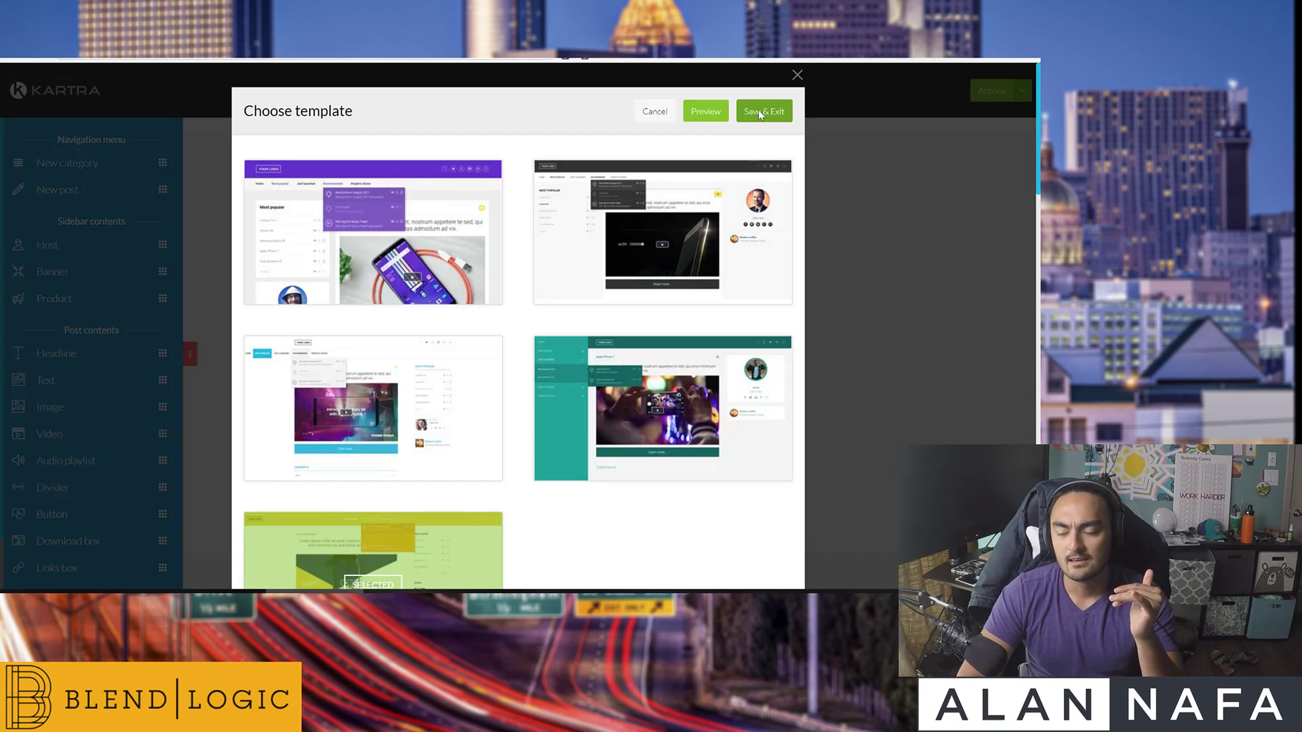
pyautogui.click(759, 113)
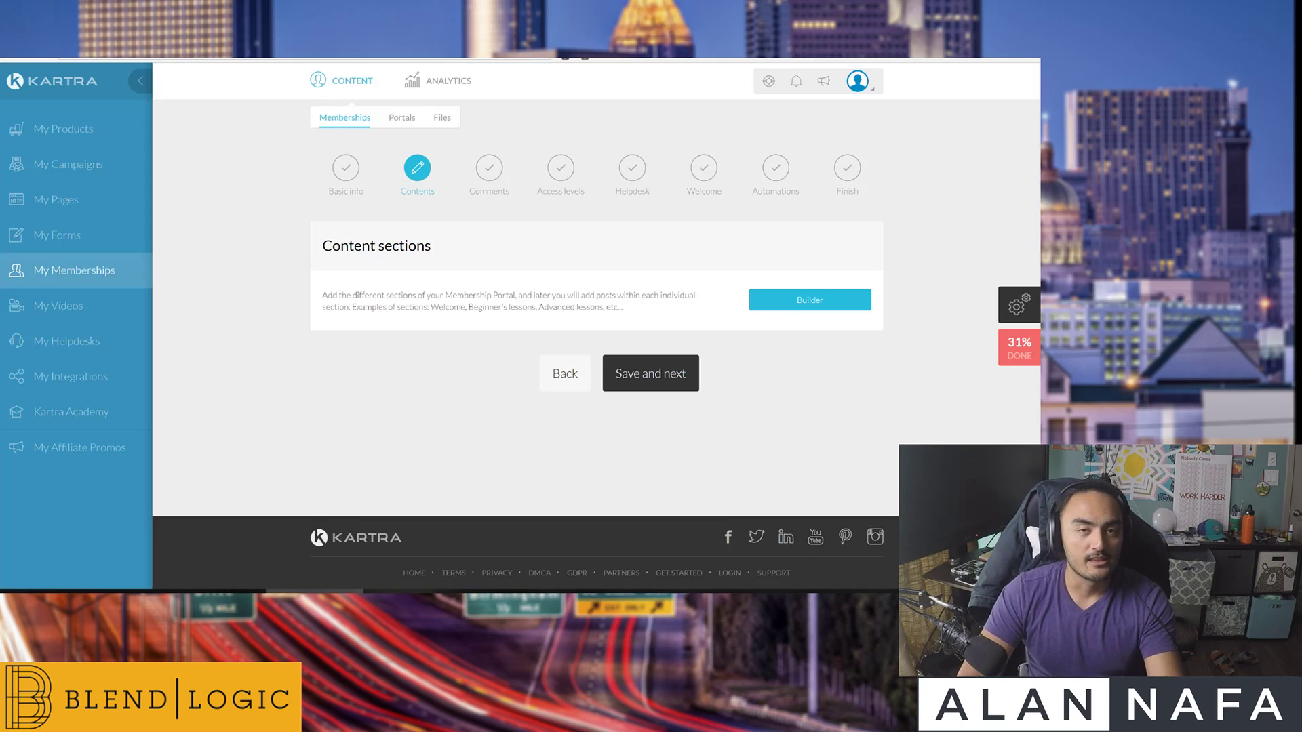
# Accept default Comments, Access levels, Helpdesk, Welcome and Automations settings, reaching Finish.
pyautogui.click(668, 377)
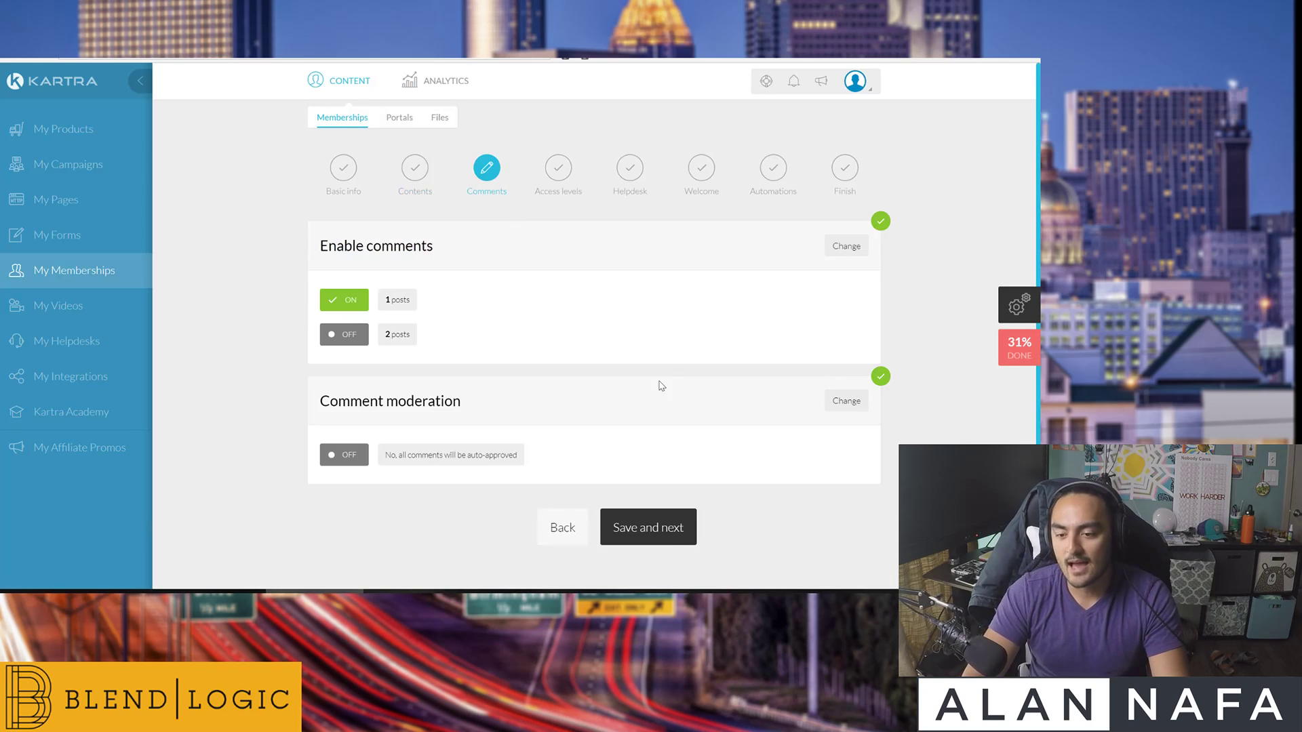
pyautogui.click(669, 526)
pyautogui.scroll(-1, 667, 526)
pyautogui.scroll(-1, 651, 541)
pyautogui.click(675, 432)
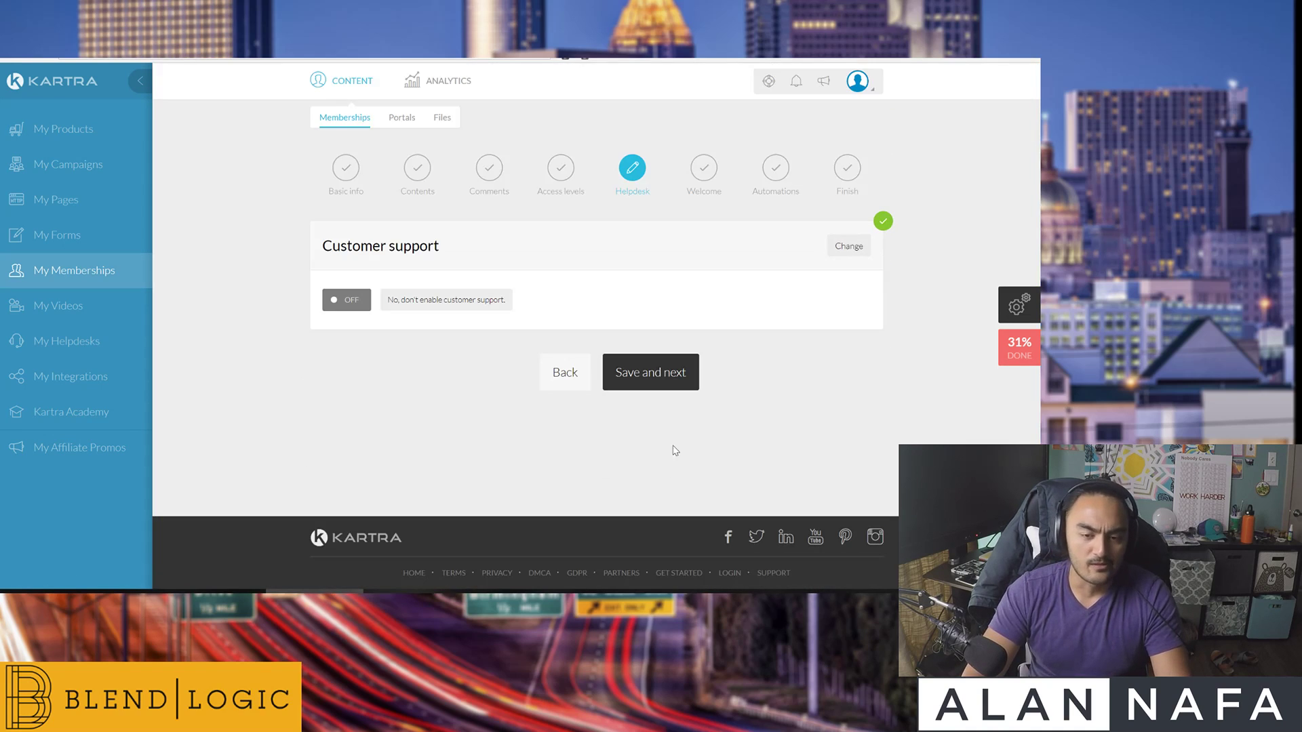
pyautogui.click(657, 388)
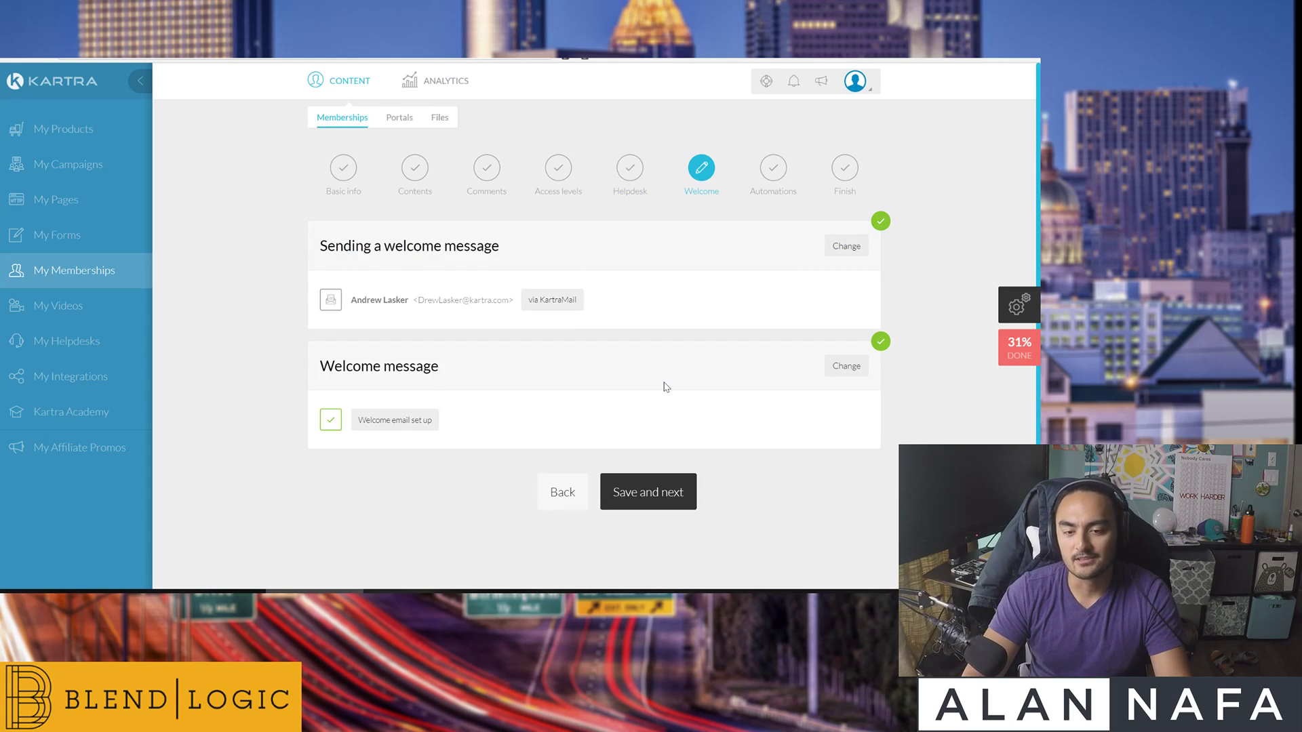
pyautogui.click(661, 496)
pyautogui.scroll(-1, 659, 468)
pyautogui.scroll(-3, 660, 448)
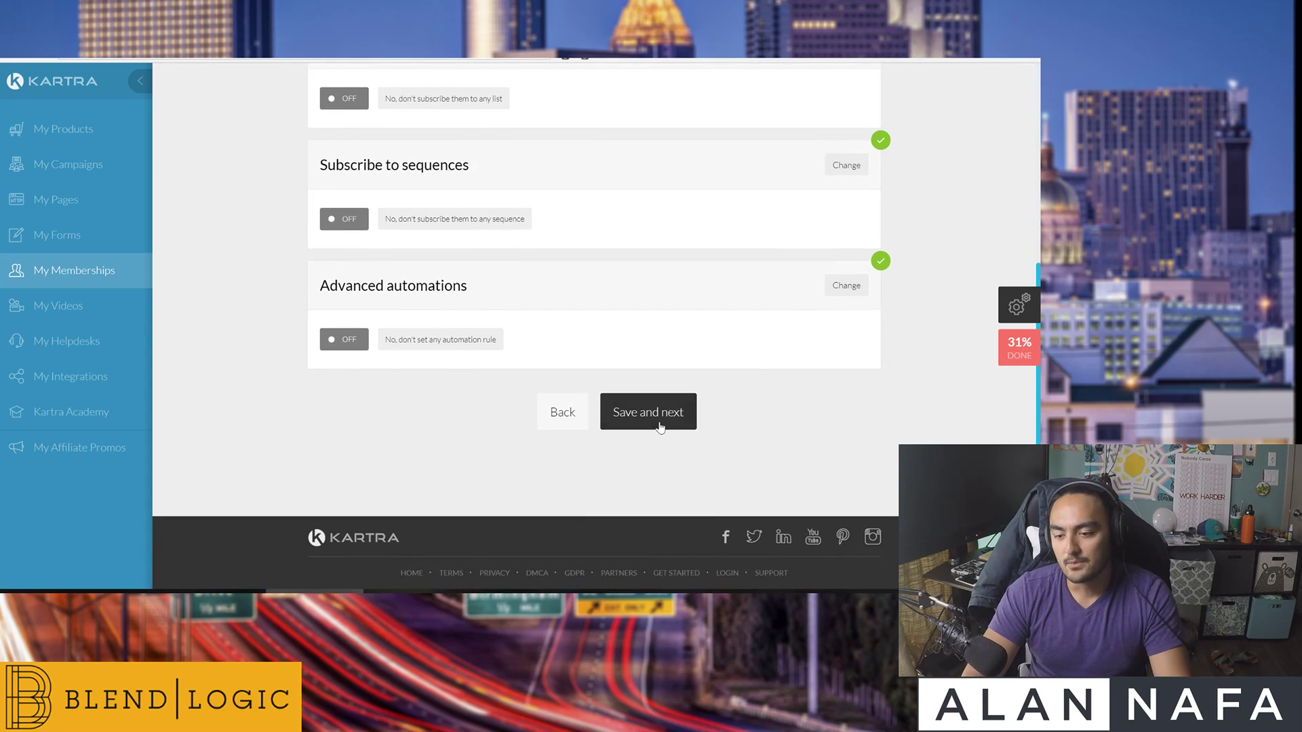
pyautogui.click(660, 422)
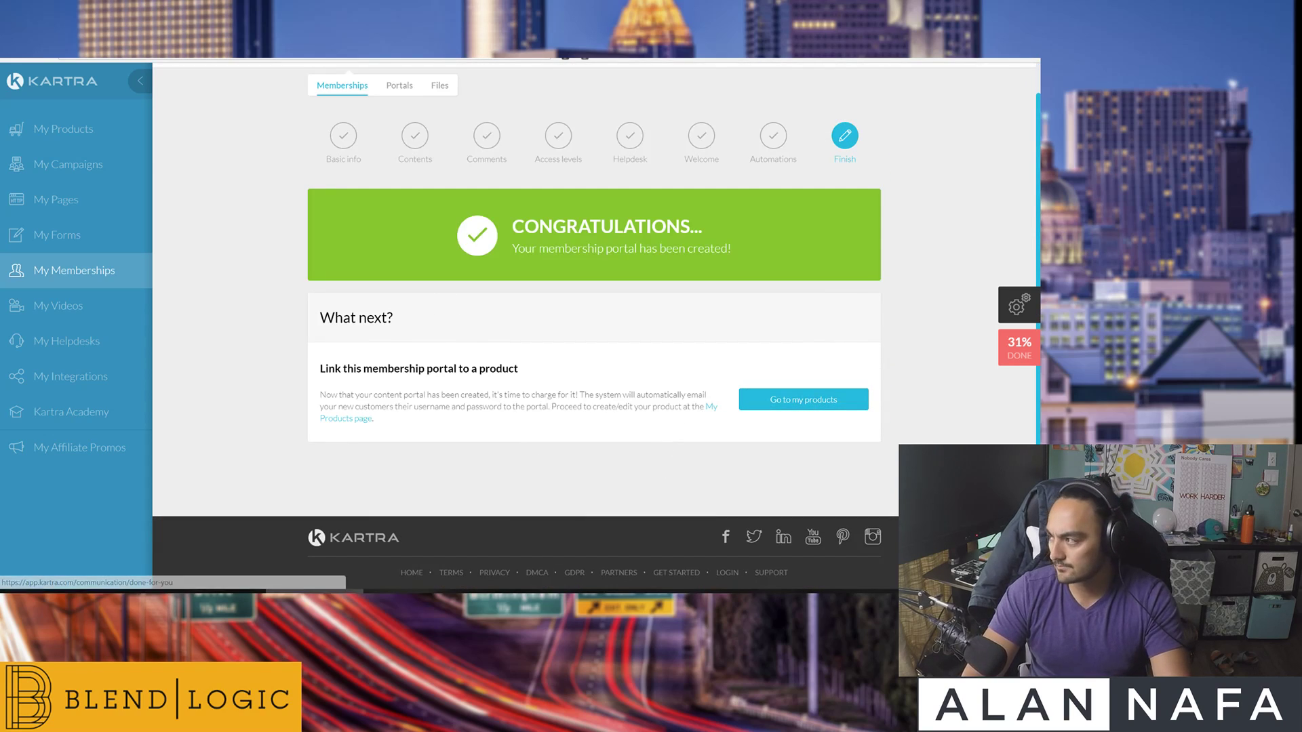